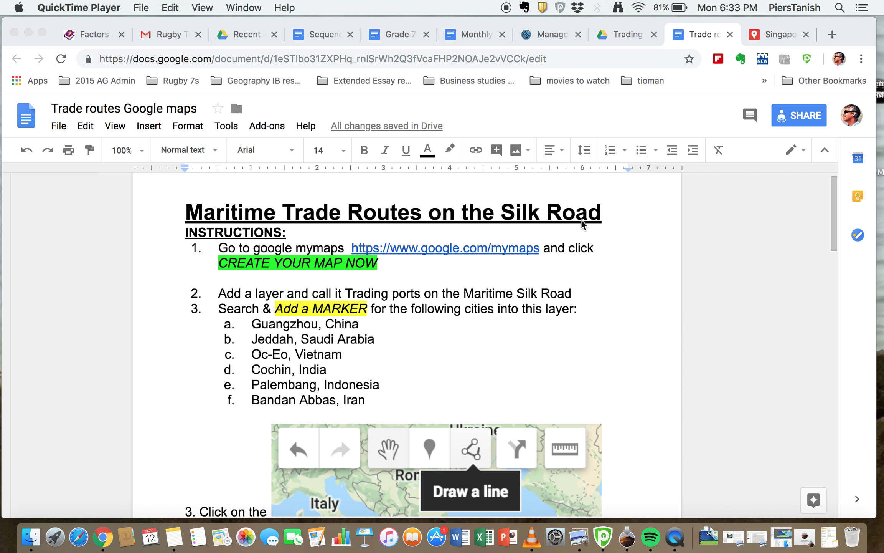
Open Google My Maps from the link in the Google Docs instructions
click(522, 254)
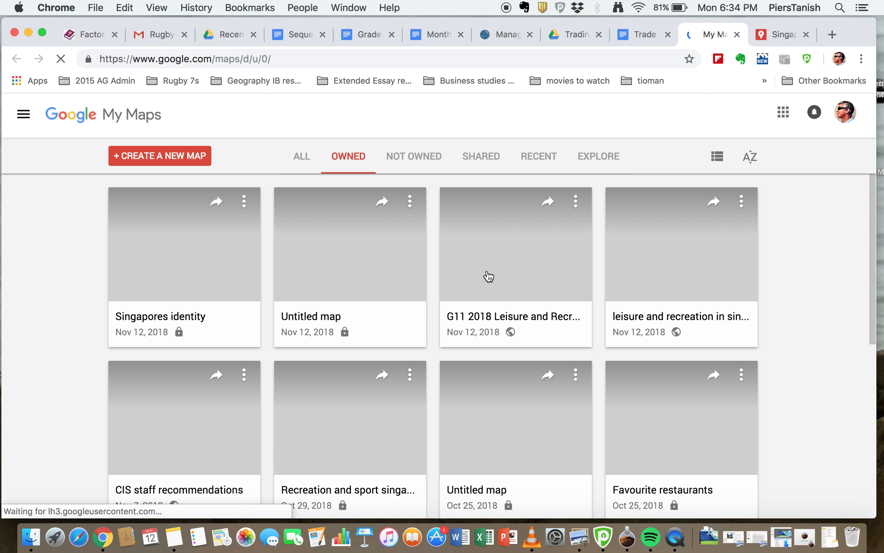
Create a blank map and title it 'Singapore identity - trade'
click(182, 159)
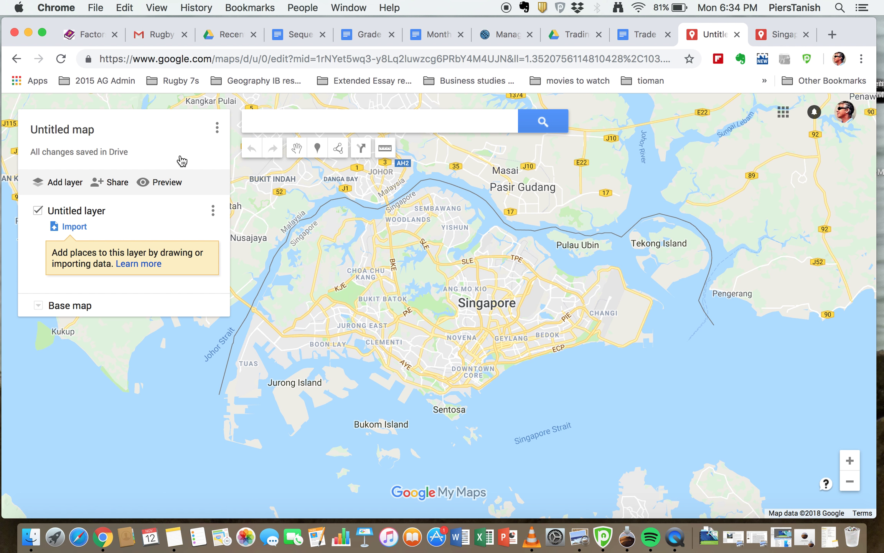
click(94, 133)
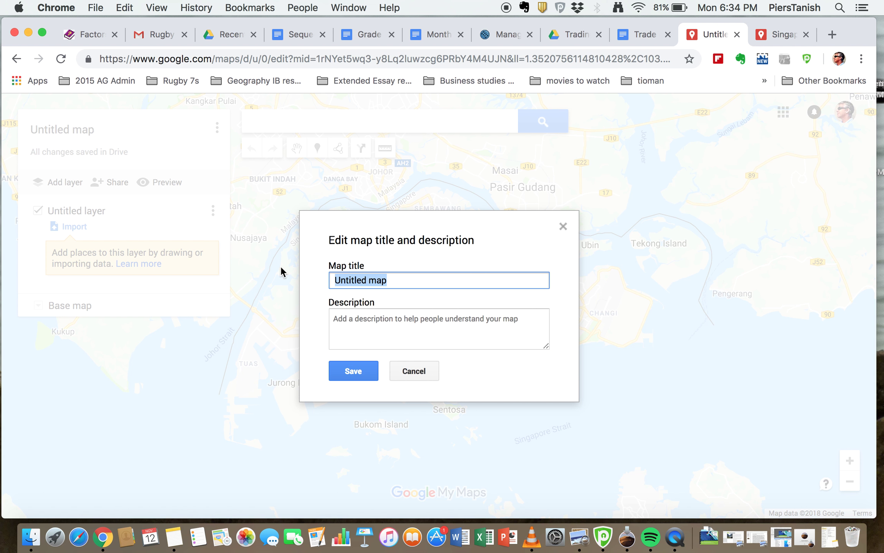
text(Singapore ide)
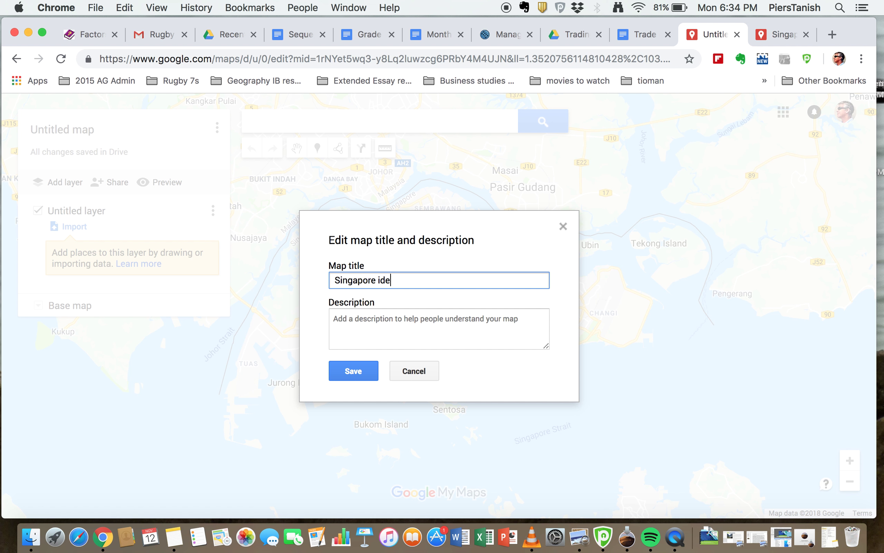
text(ntity - trade)
click(348, 369)
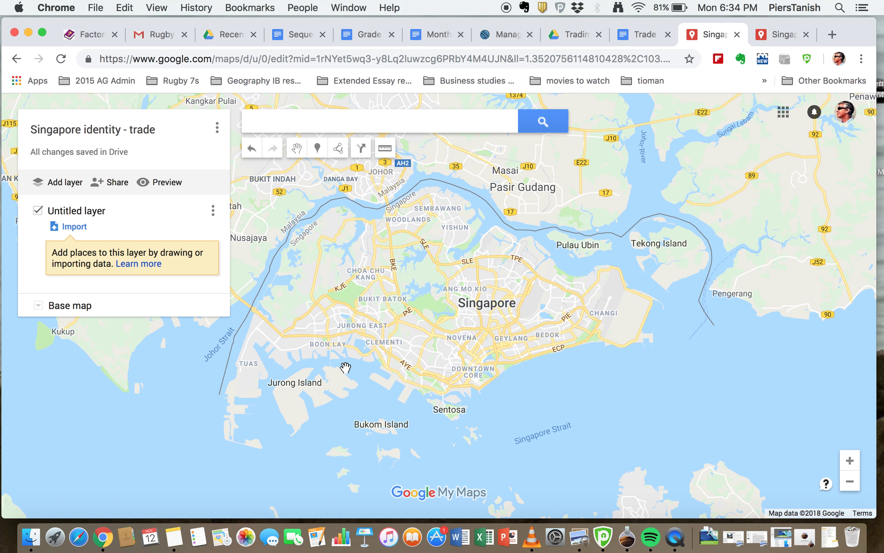
Check the instructions document, then view the finished 'Singapores identity' example map
click(637, 35)
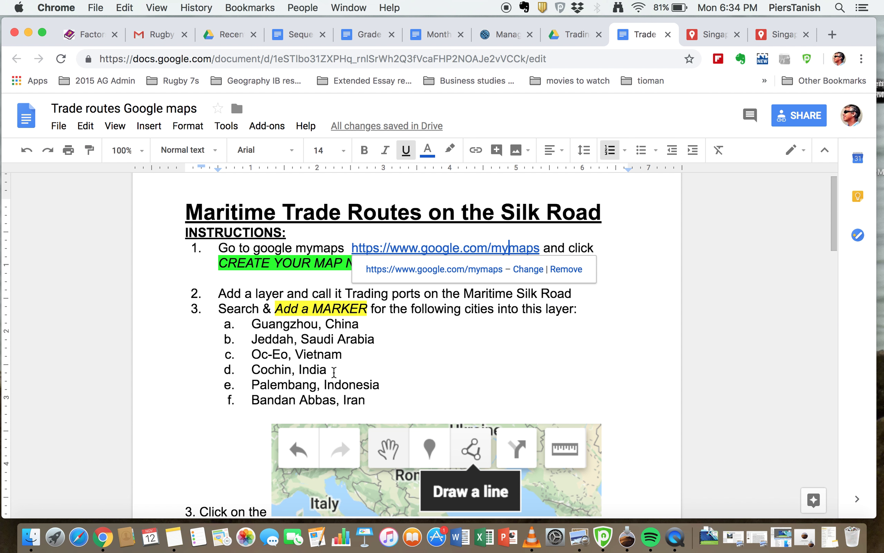
click(335, 370)
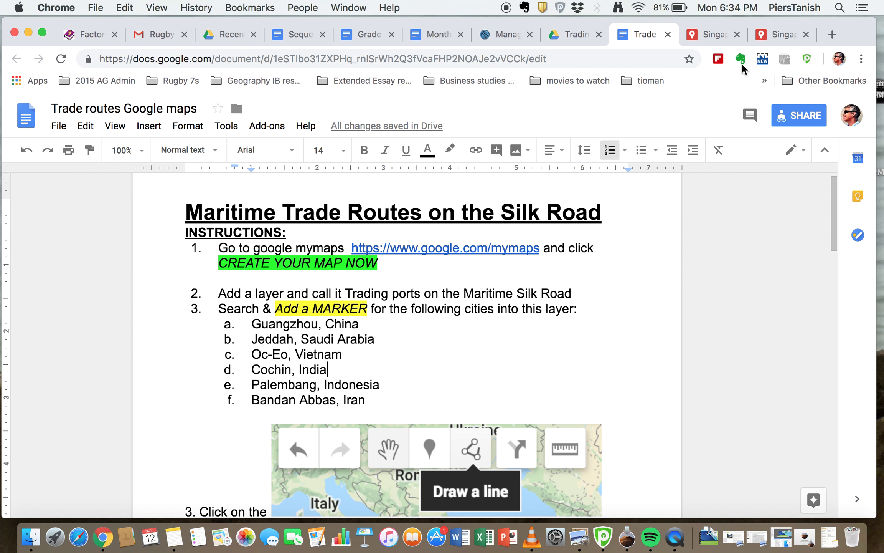
click(764, 38)
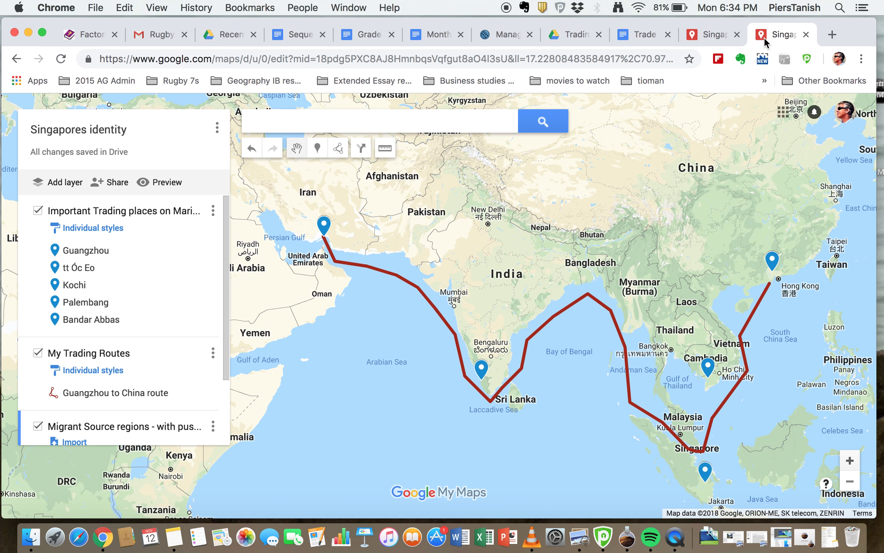
Rename the new map's untitled layer to 'Trading ports'
click(716, 37)
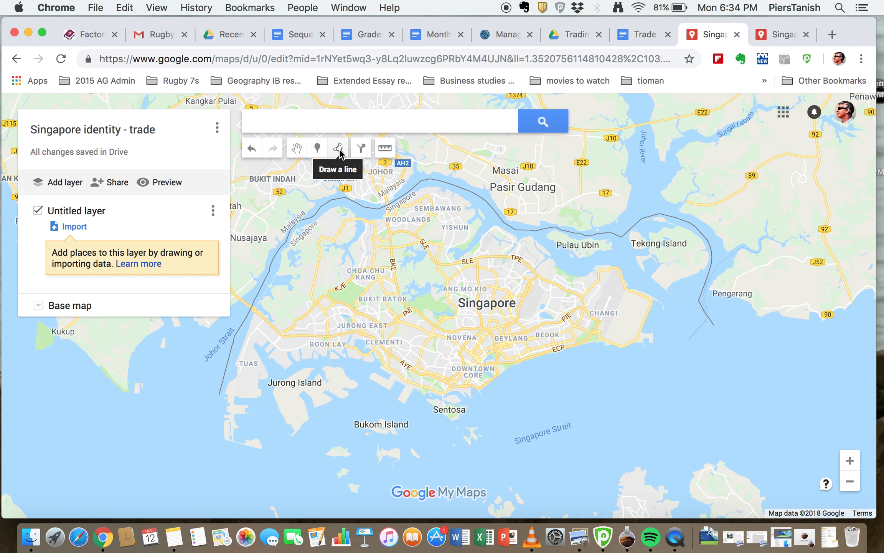
click(87, 213)
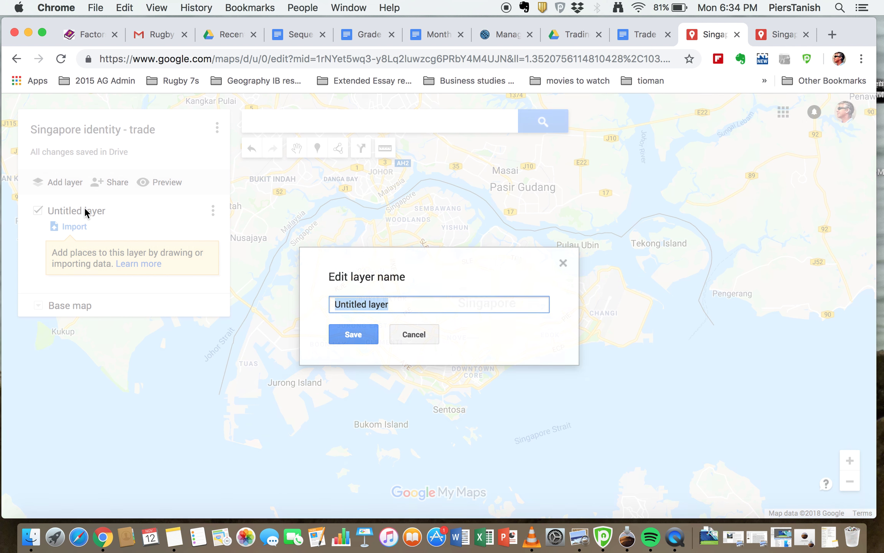
text(Tr)
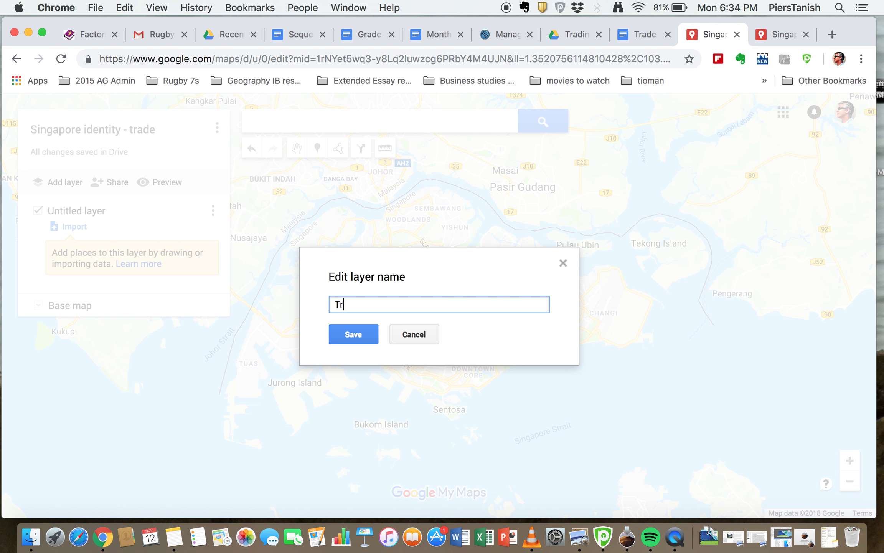
text(ading ports)
click(350, 335)
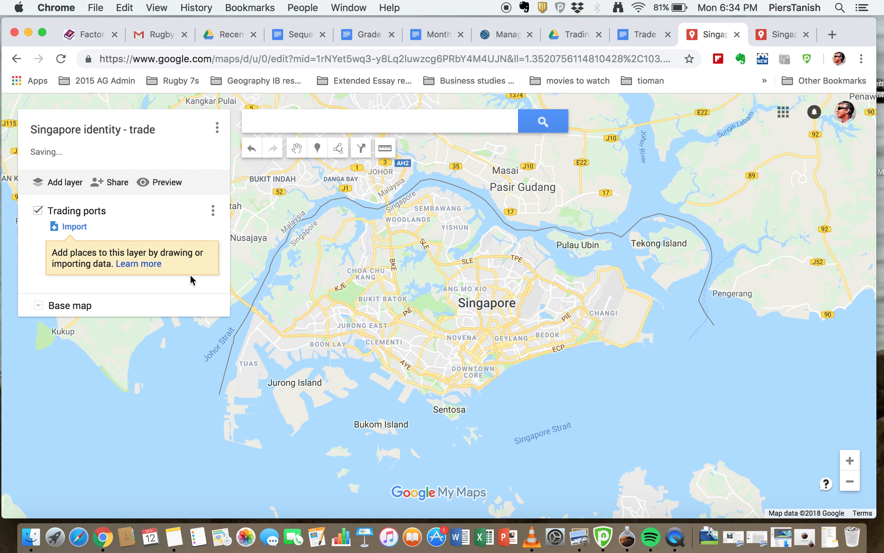
click(630, 34)
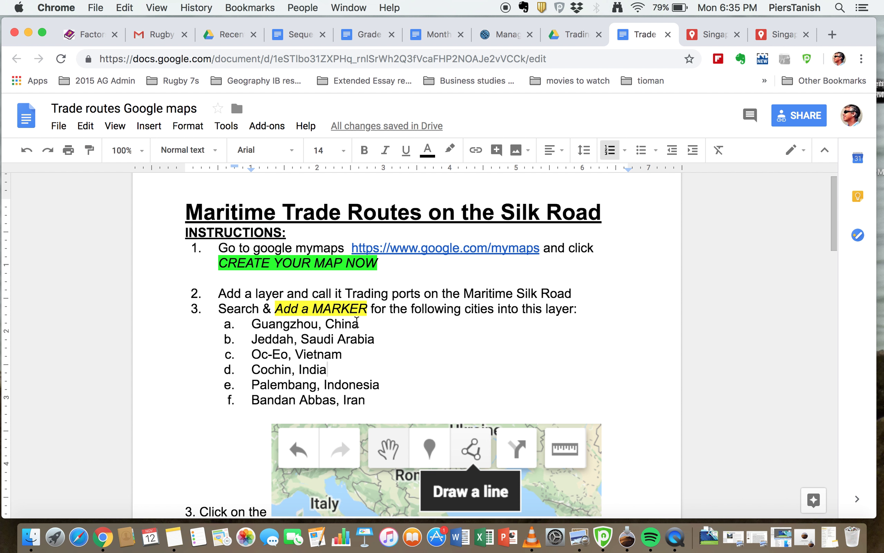
Search the map for the copied 'Guangzhou, China' and add it as a Trading ports marker
click(357, 323)
drag(357, 323, 254, 323)
key(super+c)
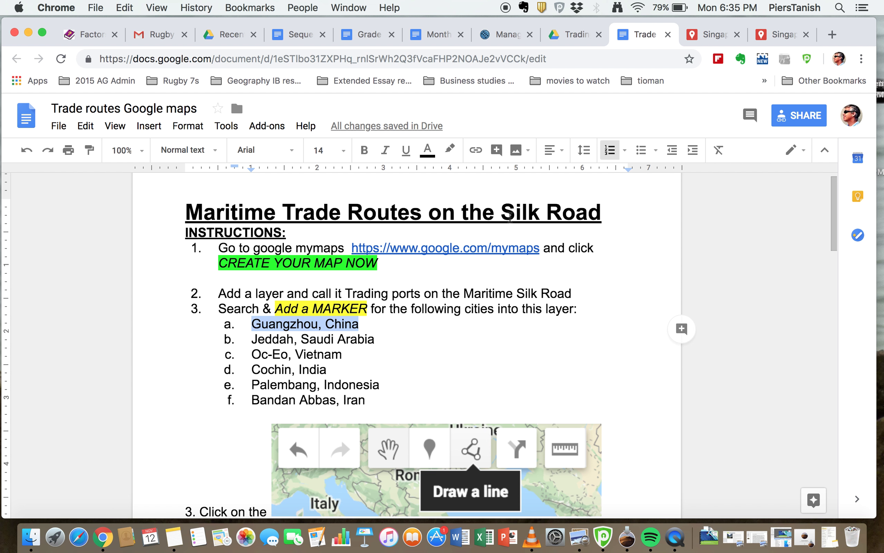
click(781, 41)
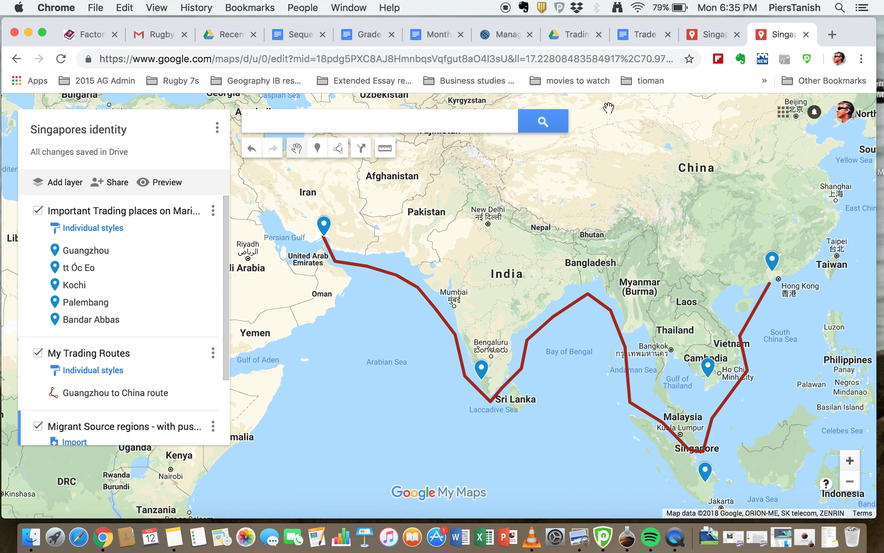
click(709, 35)
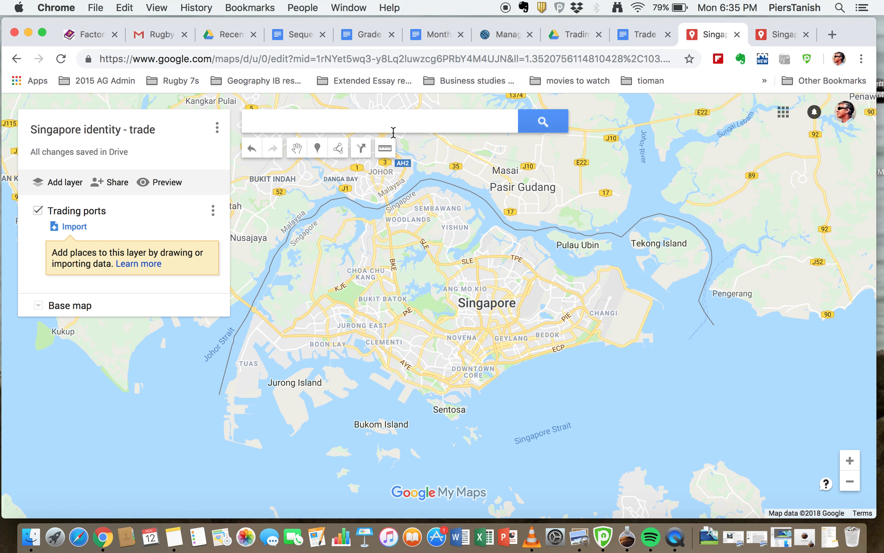
click(385, 122)
key(super+v)
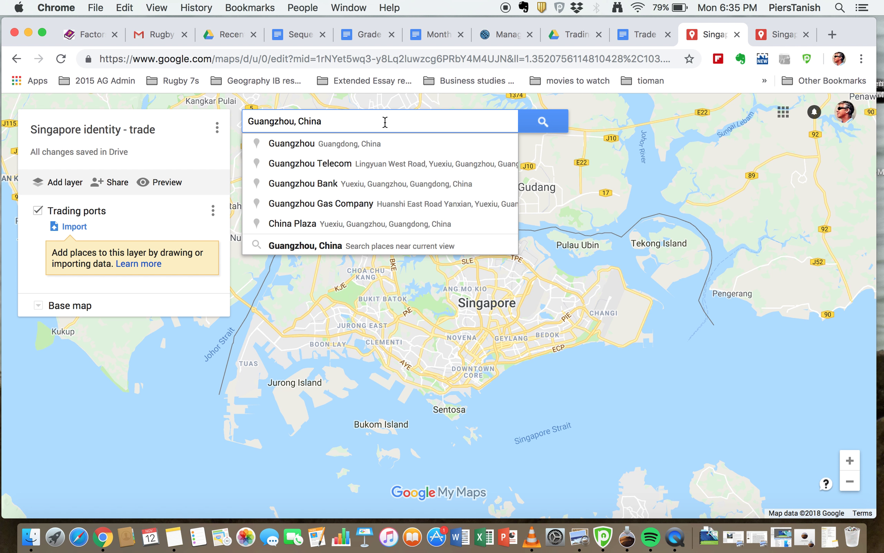
click(361, 144)
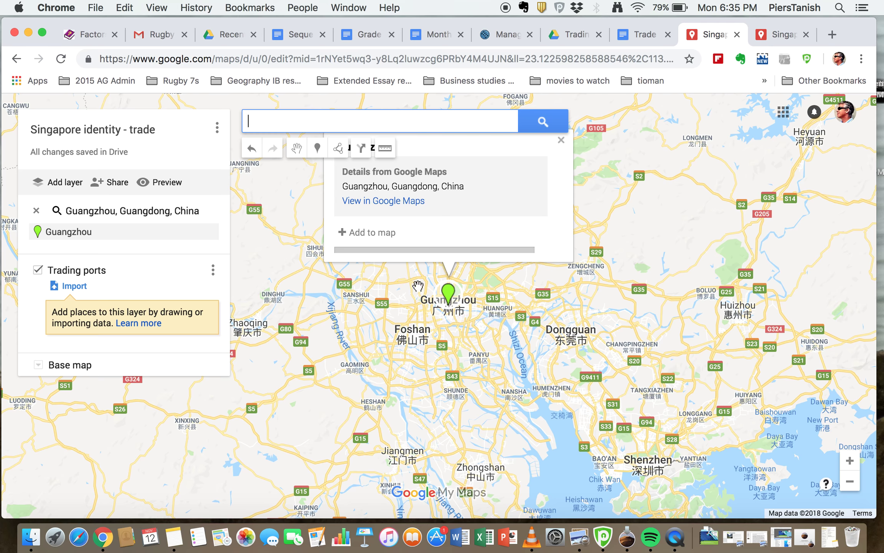
click(382, 239)
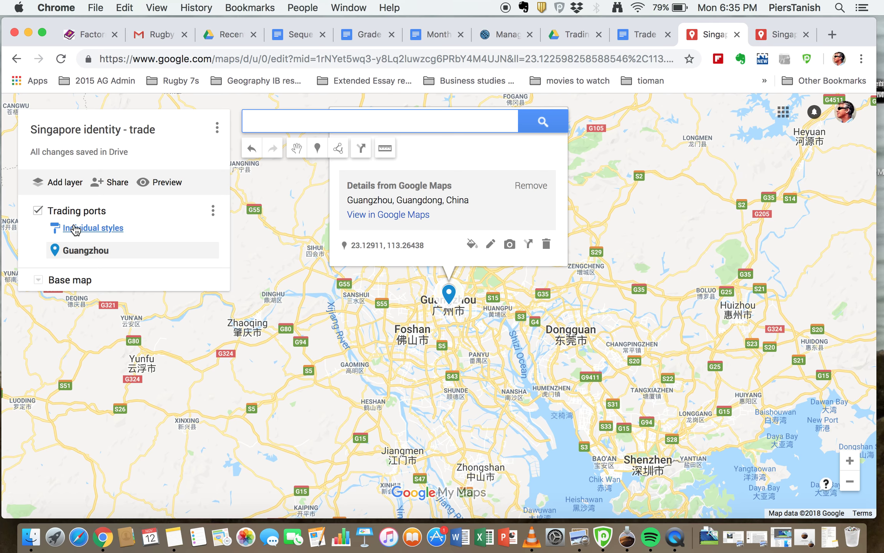
click(629, 39)
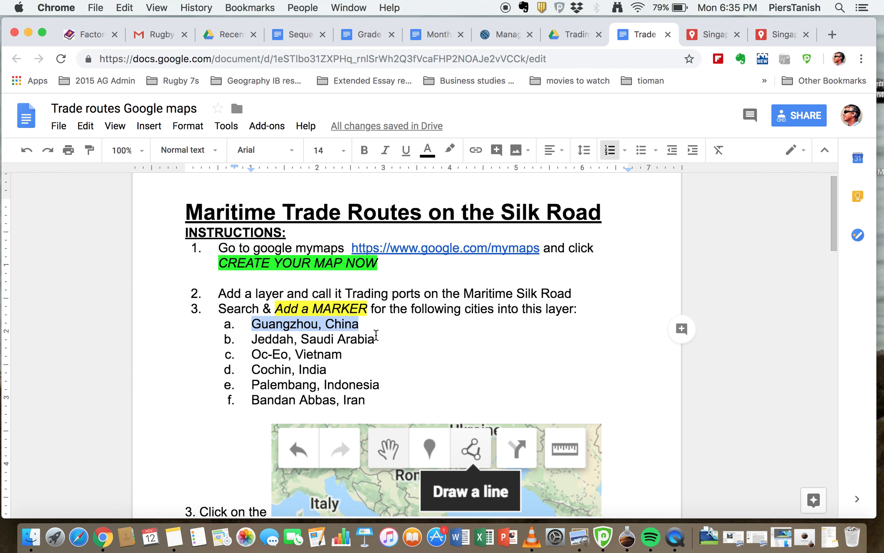
drag(376, 336, 258, 340)
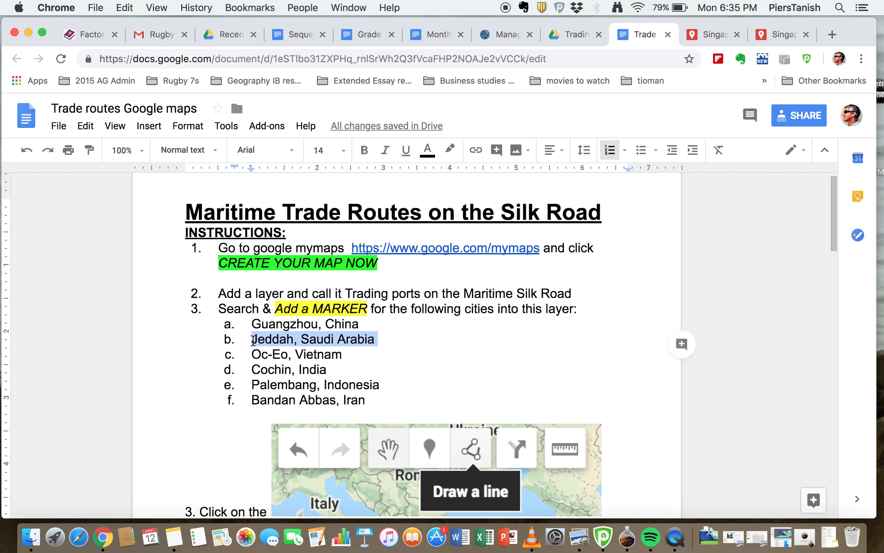
Add Jeddah, Saudi Arabia as a marker in the Trading ports layer
click(700, 38)
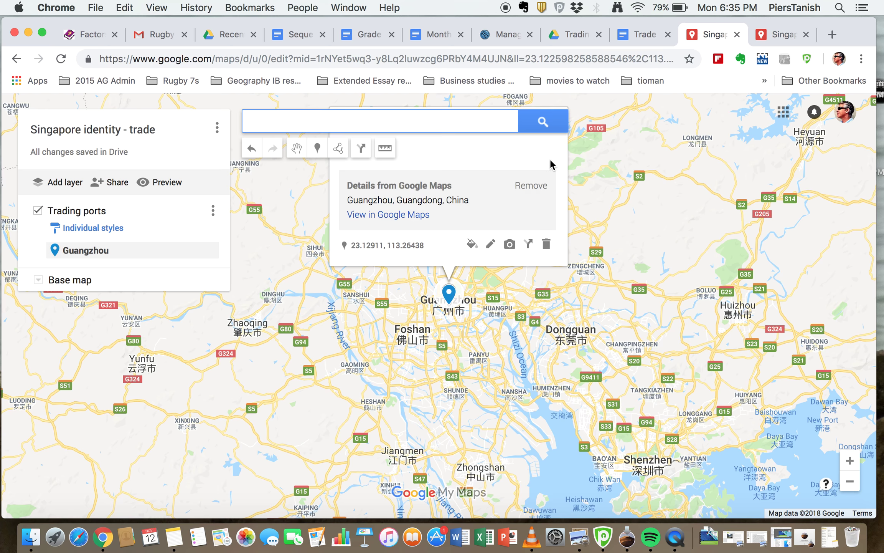
text(Jeddah, Saudi Arabia)
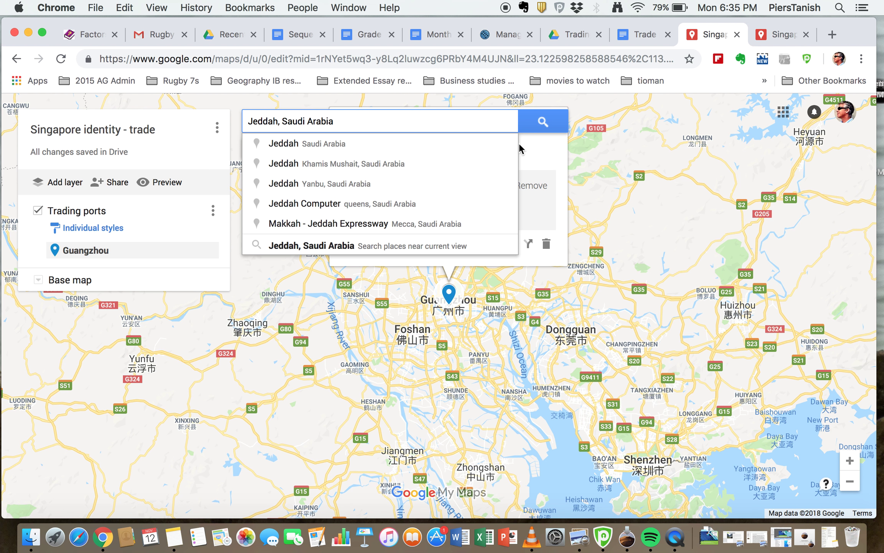
click(531, 126)
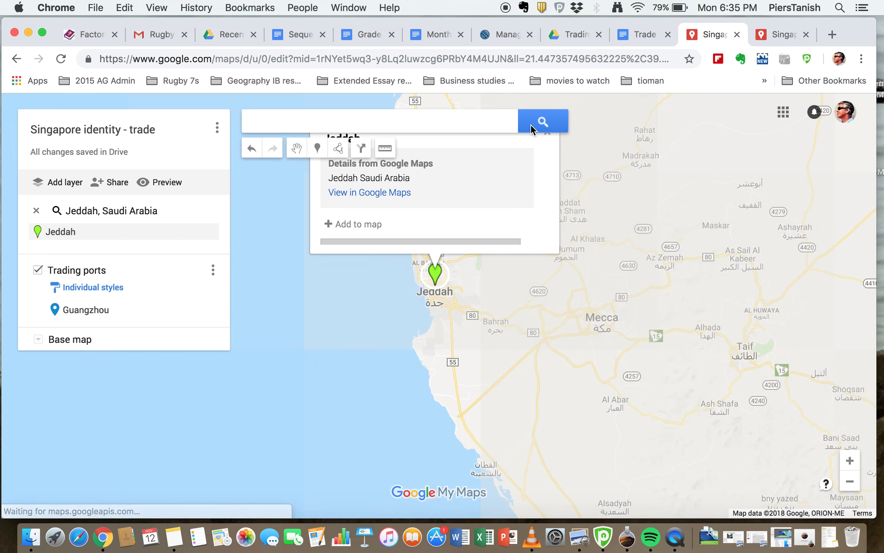
click(338, 224)
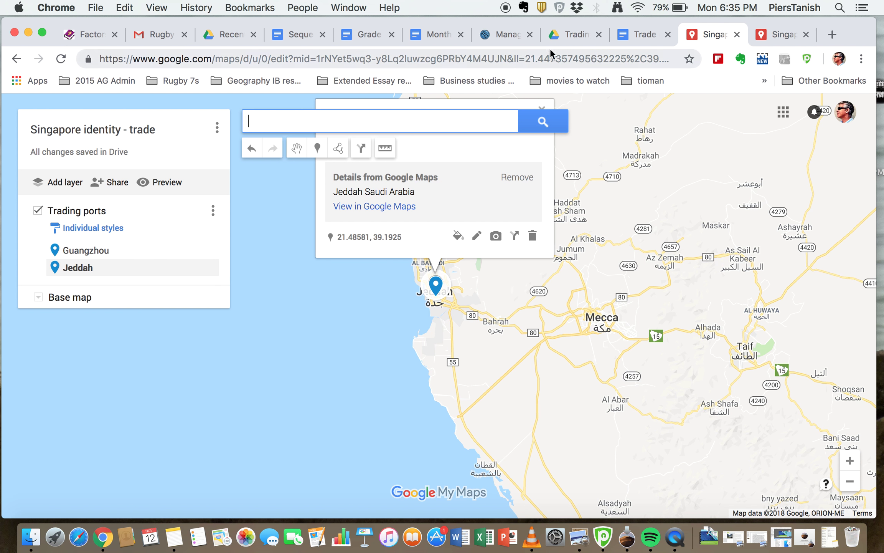
click(641, 35)
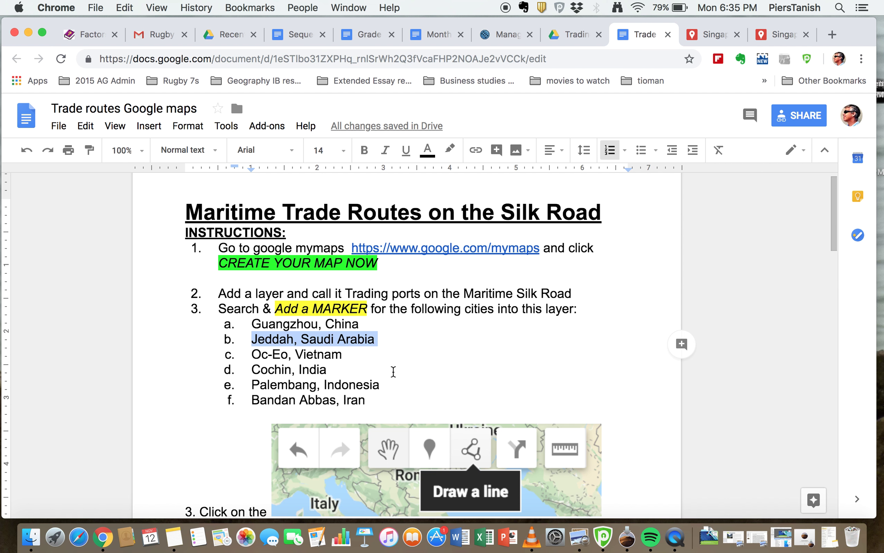
drag(346, 359, 252, 354)
key(super+c)
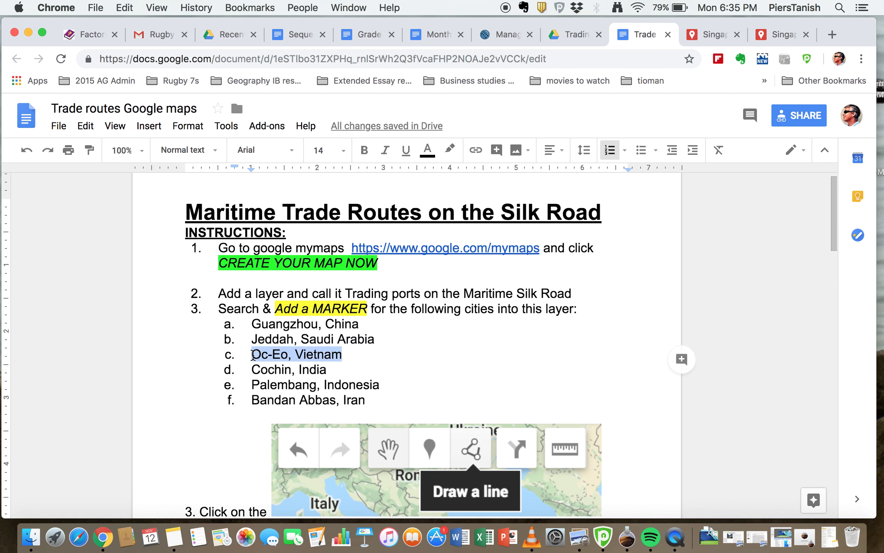
Add Óc Eo (Oc-Eo, Vietnam) as a marker in the Trading ports layer
click(714, 35)
key(super+v)
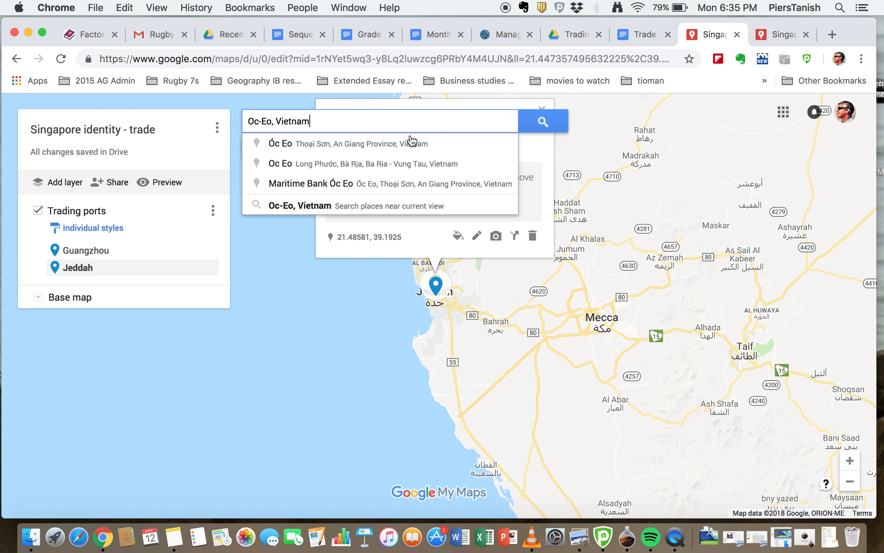
click(359, 146)
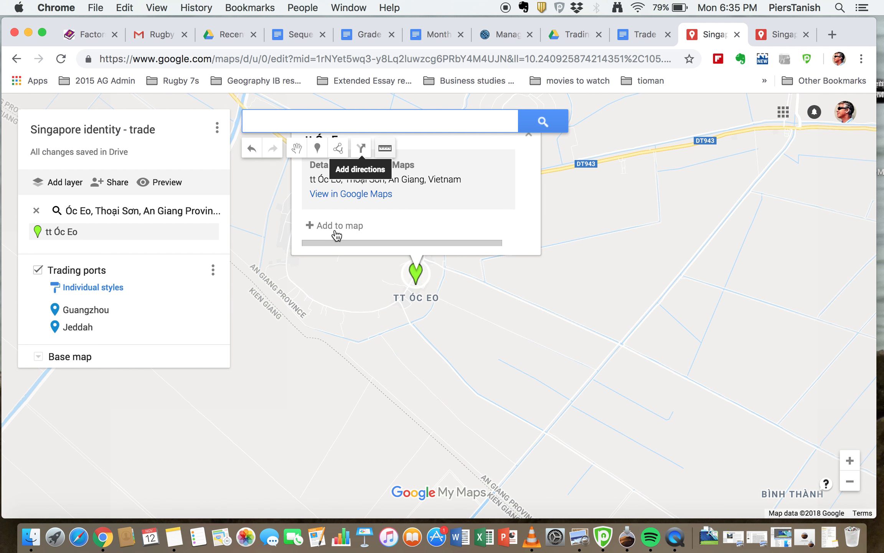
click(311, 226)
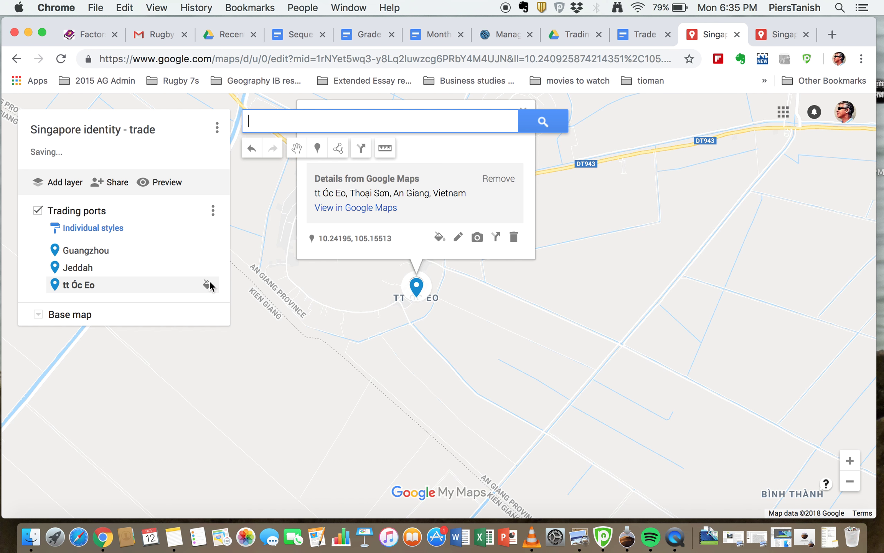
click(635, 40)
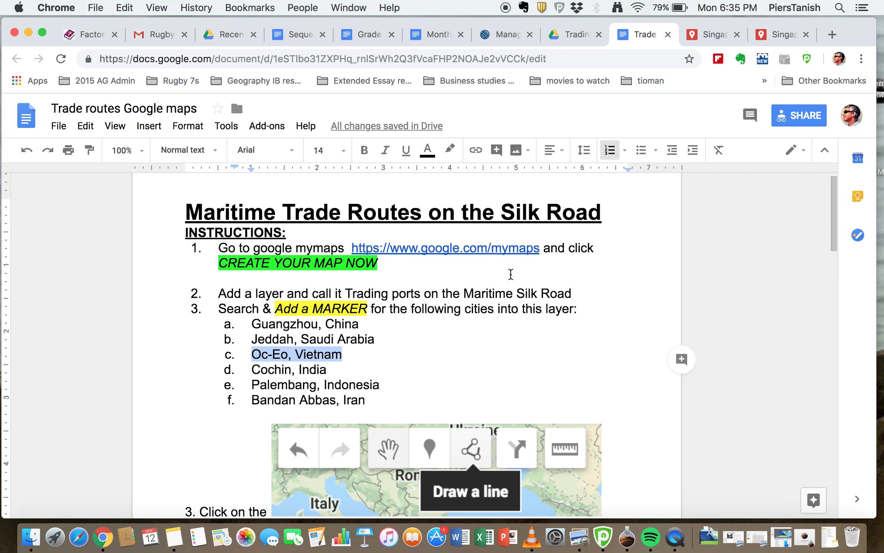
drag(326, 370, 252, 370)
key(super+c)
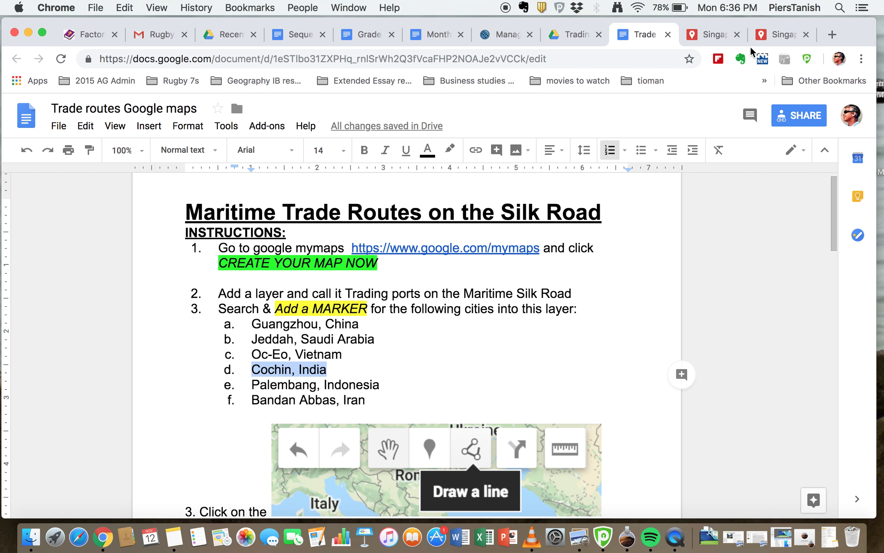
Search for 'Cochin, India' and add Kochi to the Trading ports layer
click(705, 38)
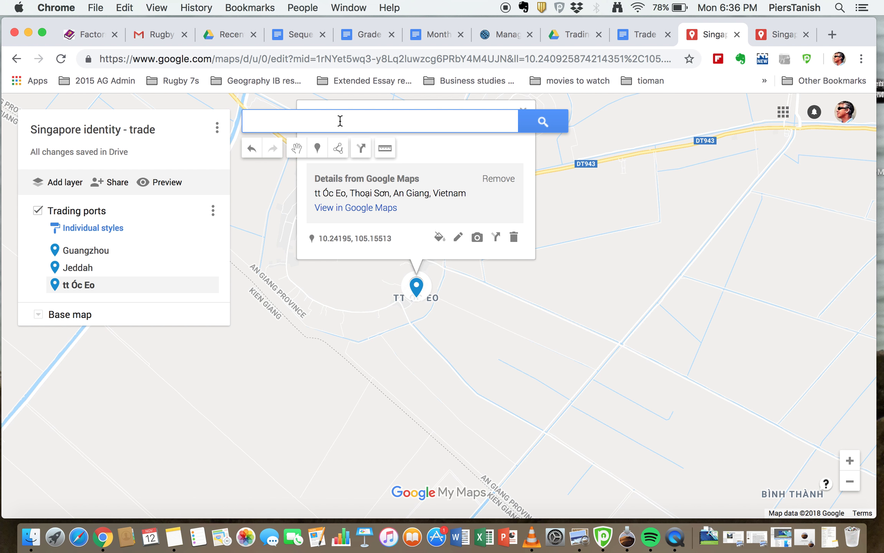
key(super+v)
click(542, 121)
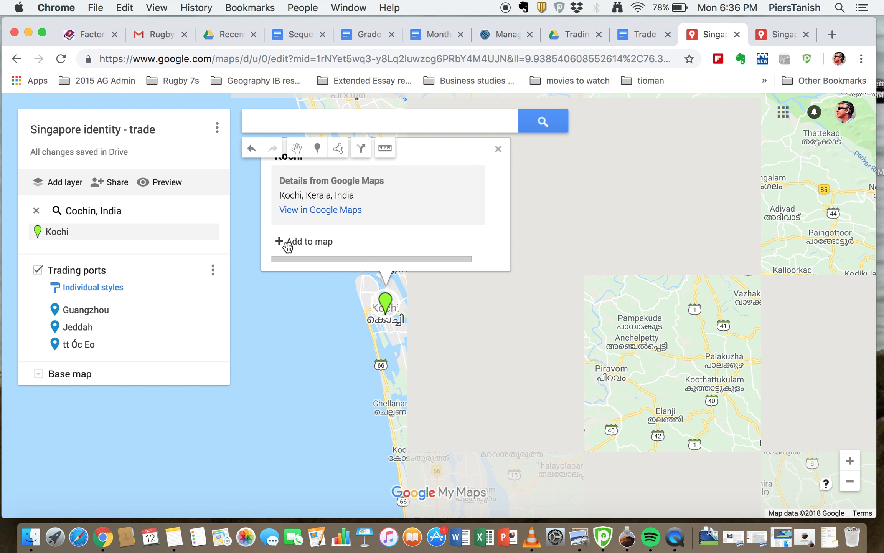
click(290, 245)
click(628, 39)
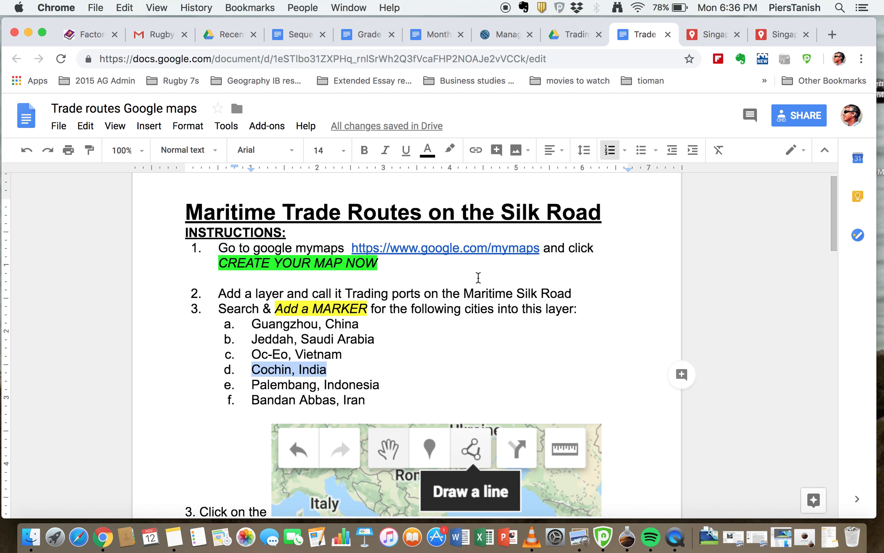
Copy 'Palembang, Indonesia' from the instructions and add Palembang as a marker
drag(382, 383, 251, 382)
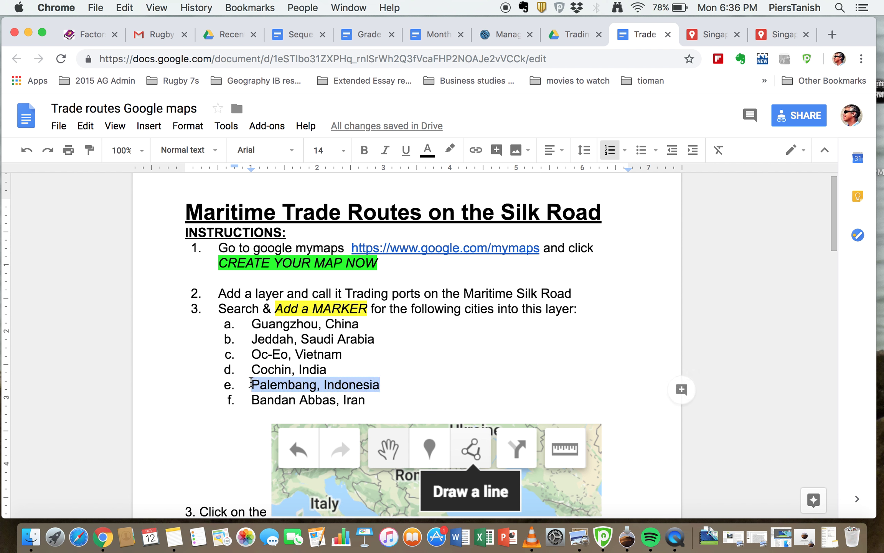
key(super+c)
click(712, 34)
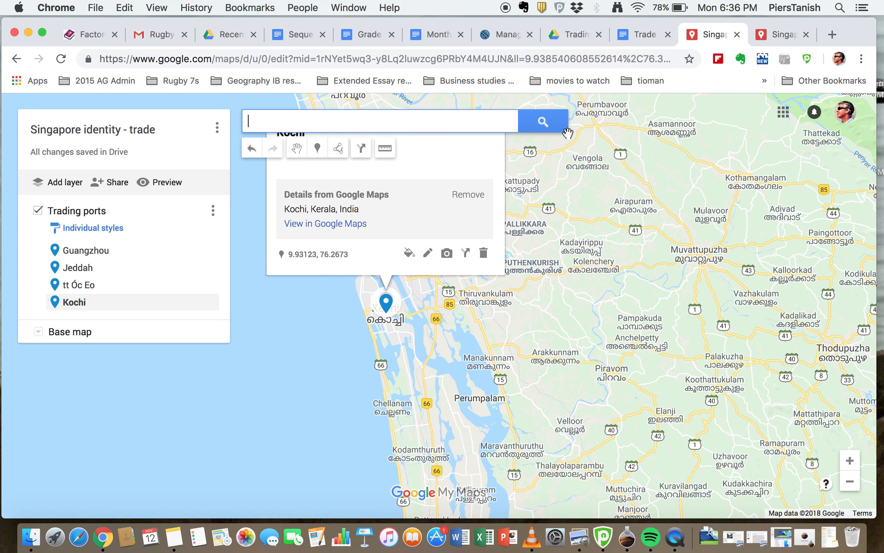
key(super+v)
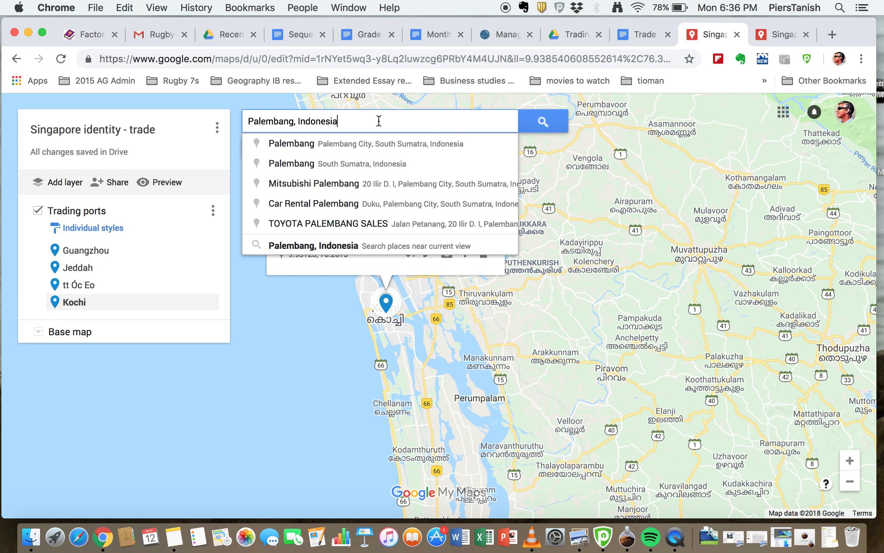
click(537, 124)
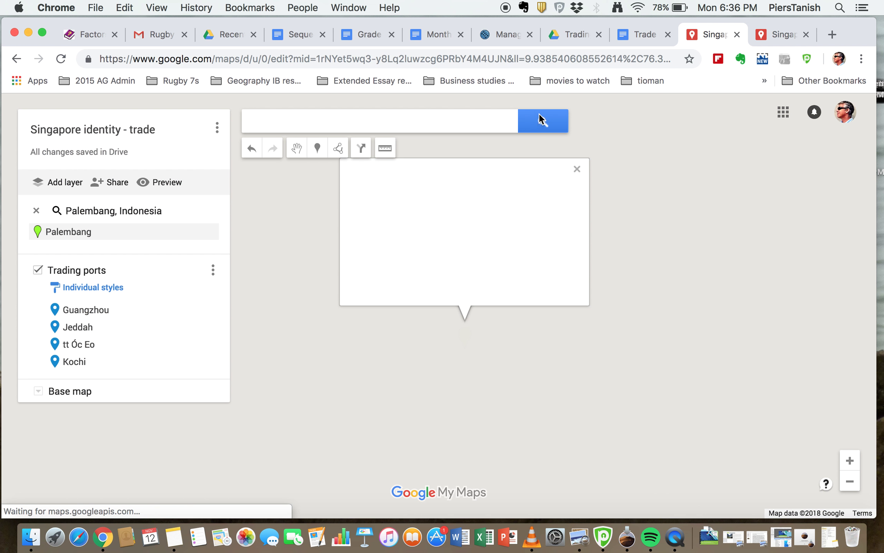
click(355, 277)
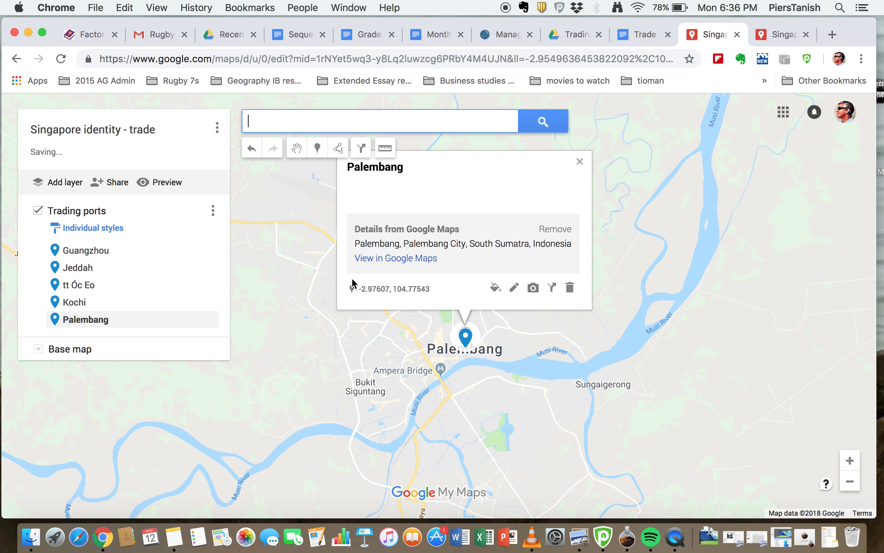
click(652, 34)
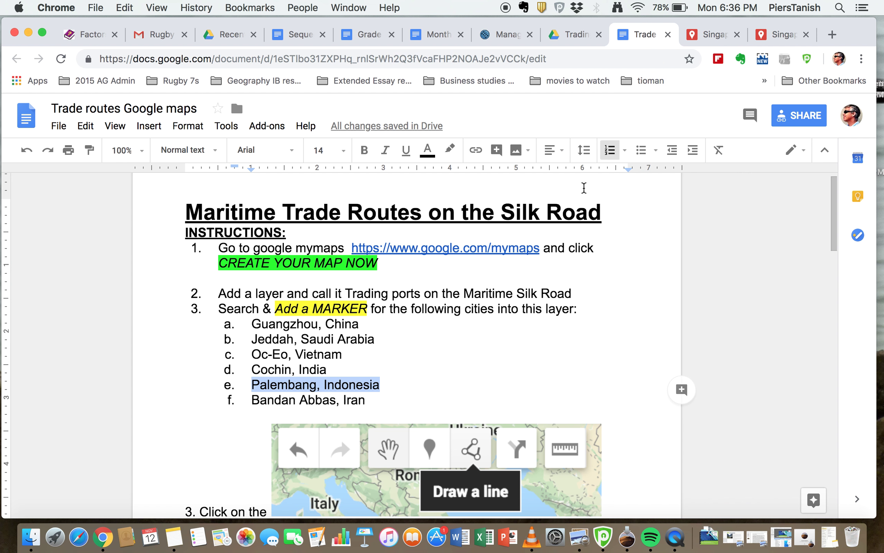
drag(374, 398, 251, 403)
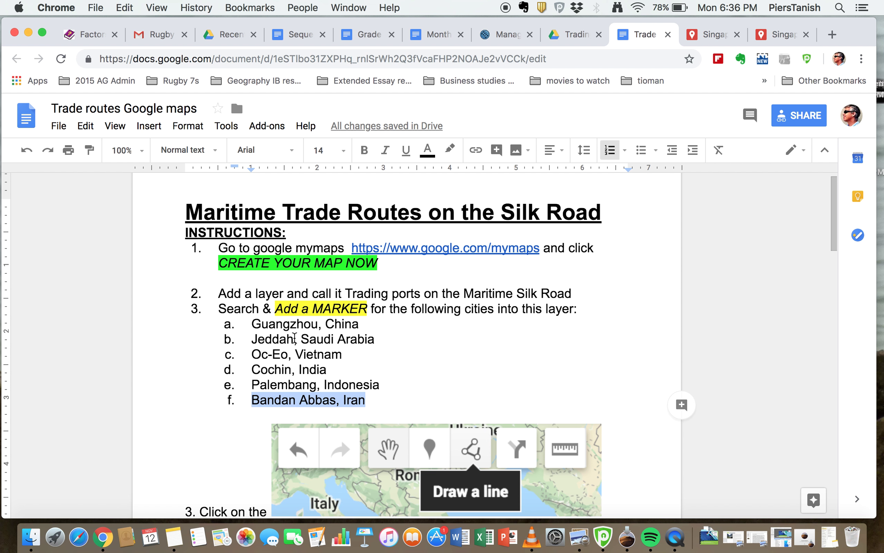
click(717, 34)
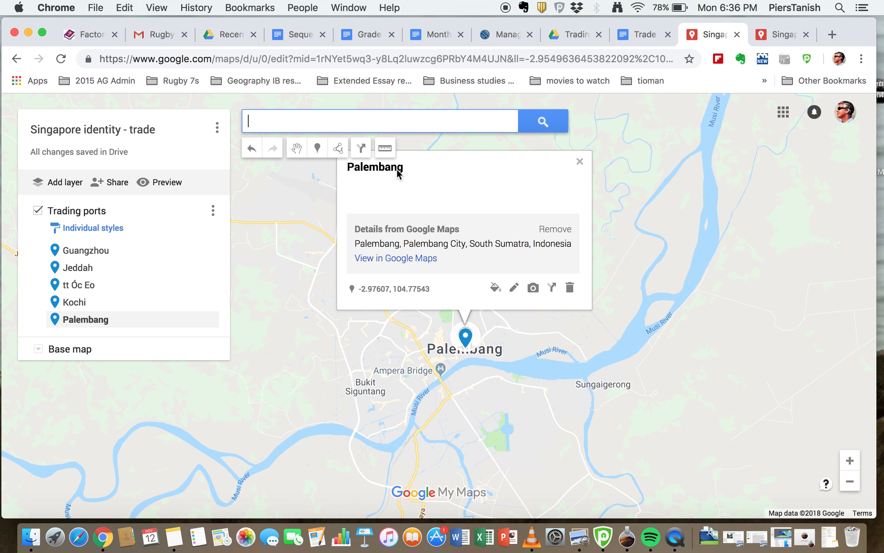
Search repeatedly for 'Bandan Abbas, Iran' to locate Bandar Abbas on the map
click(376, 124)
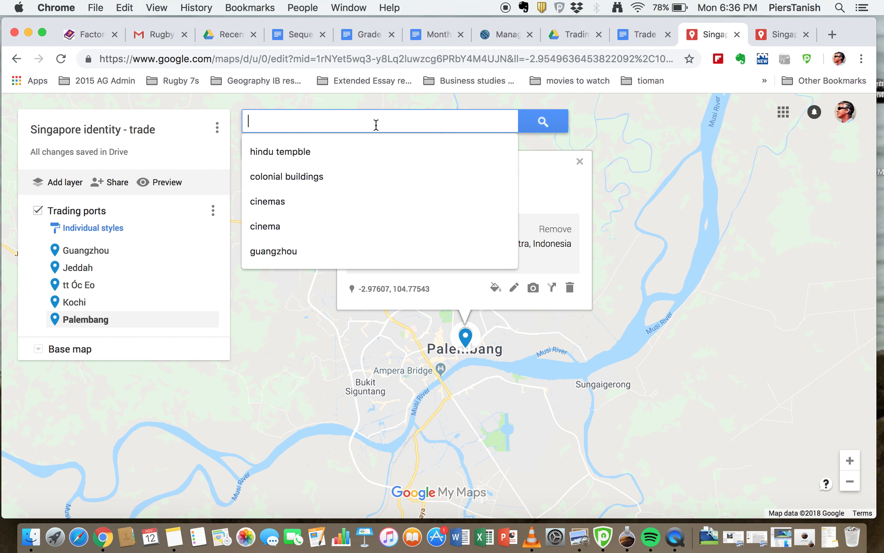
key(super+v)
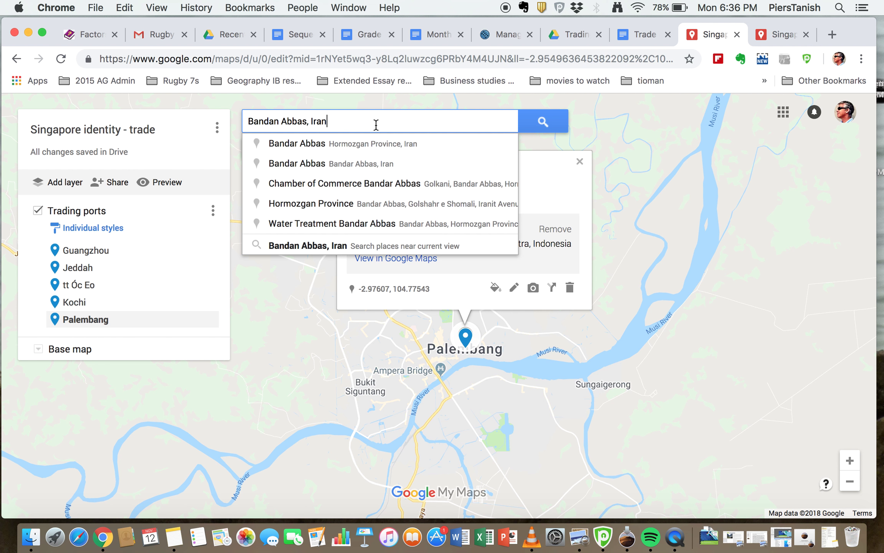
click(545, 127)
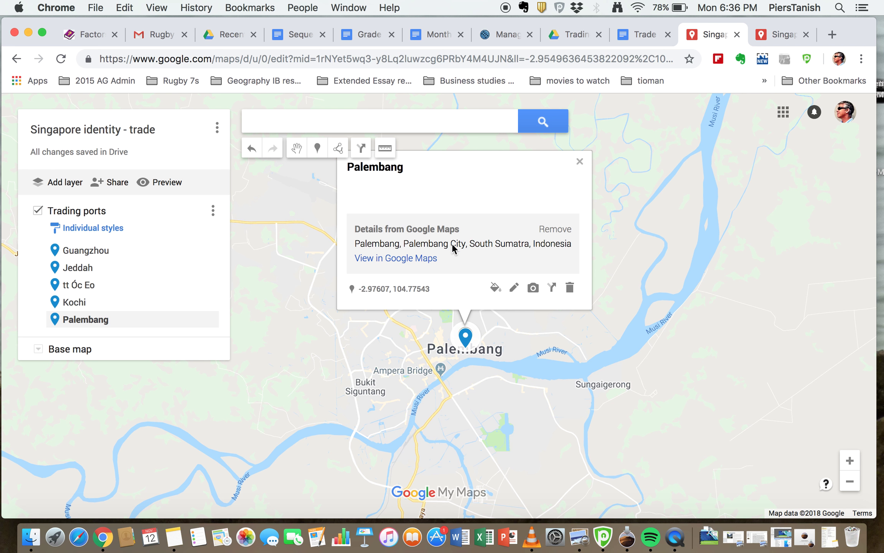
click(397, 122)
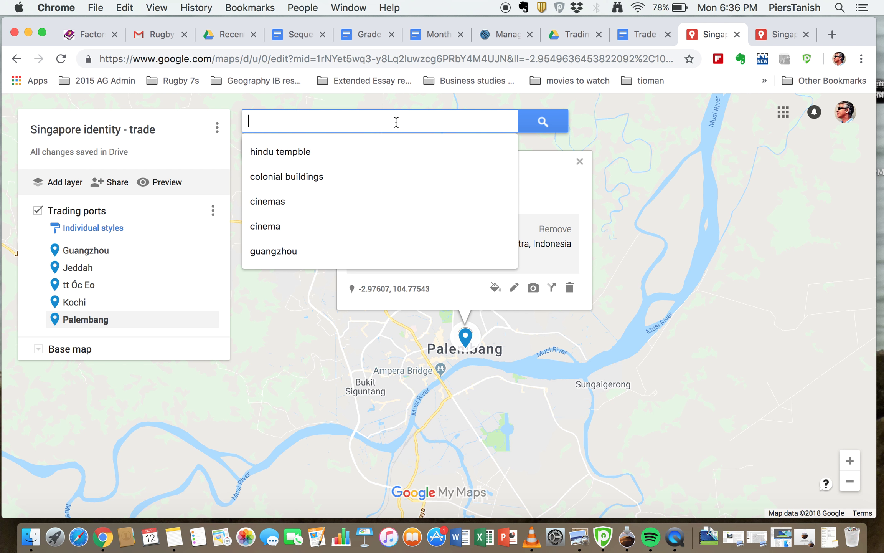
key(super+v)
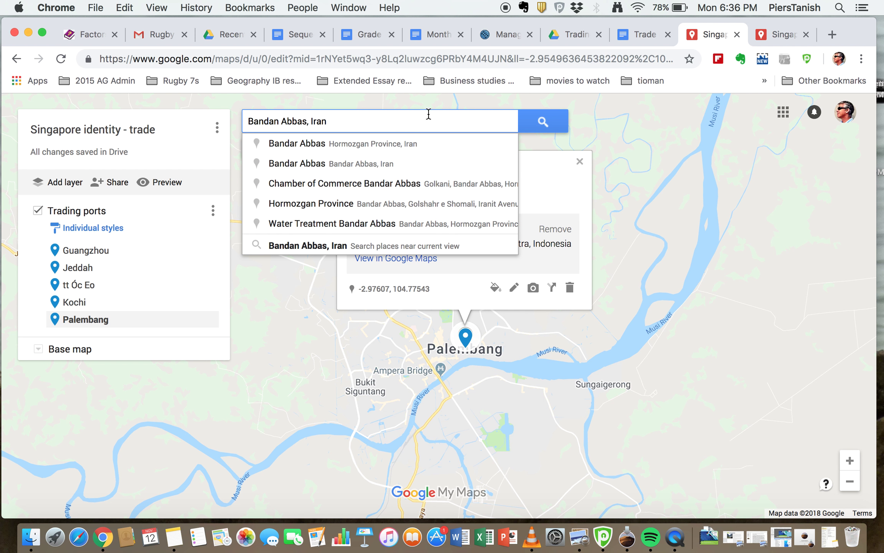
click(543, 124)
click(444, 117)
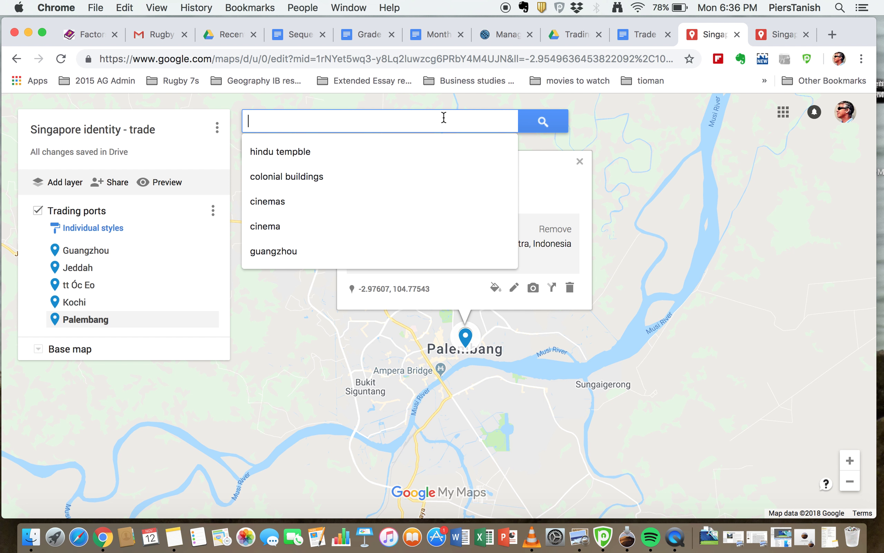
key(super+v)
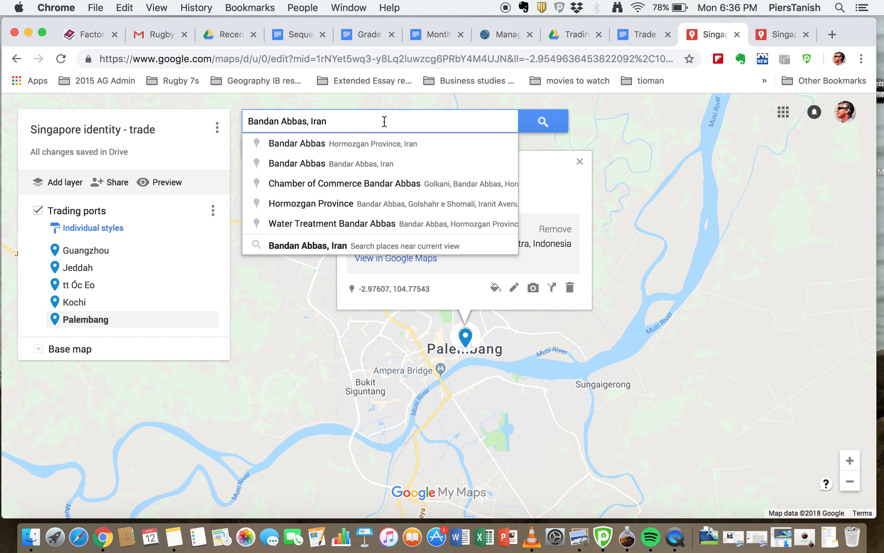
triple_click(319, 113)
key(Return)
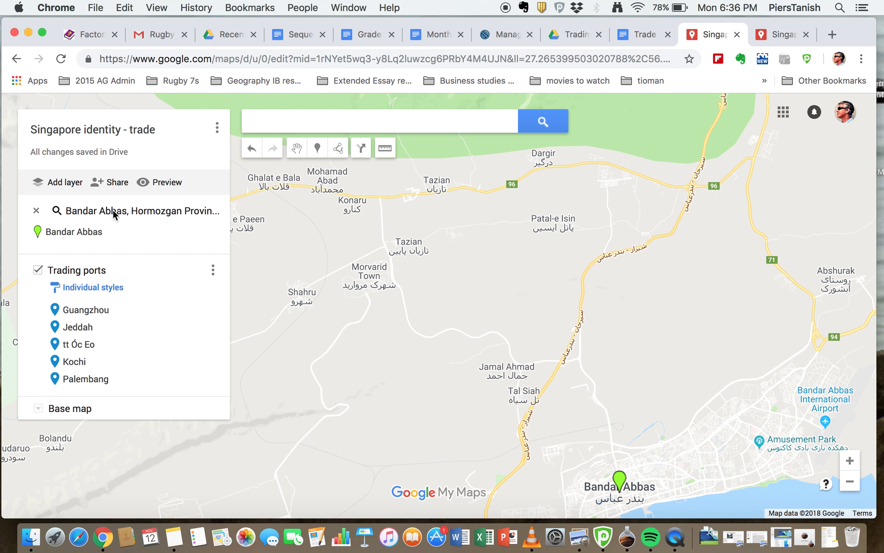
click(37, 211)
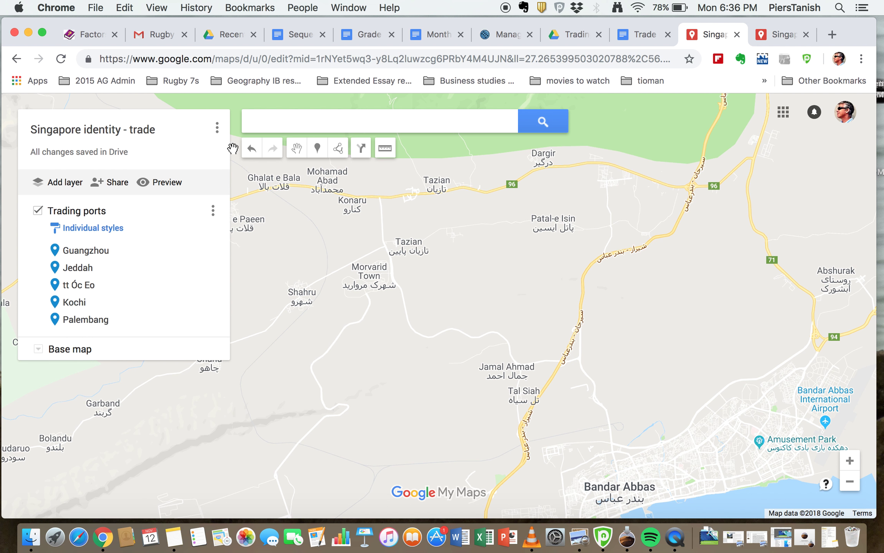
Pick the Bandar Abbas, Iran suggestion and add it to Trading ports
click(323, 127)
key(super+v)
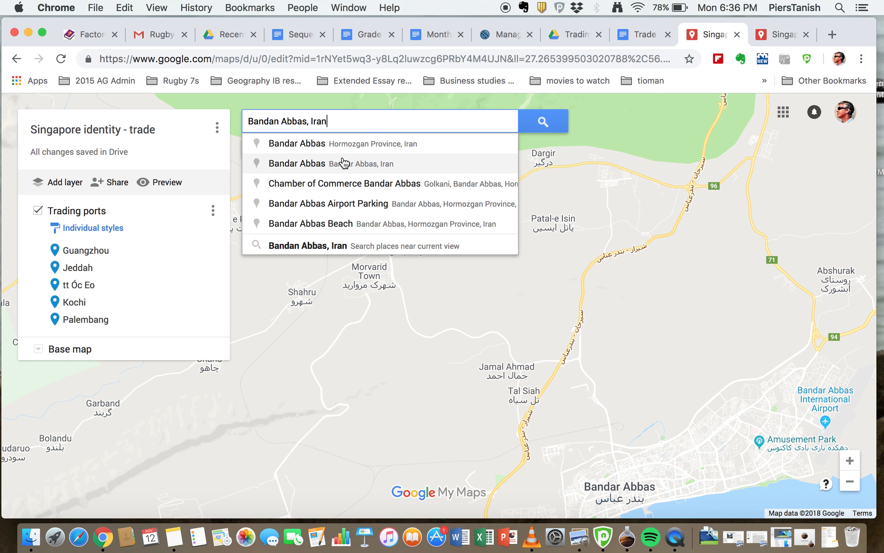
click(343, 163)
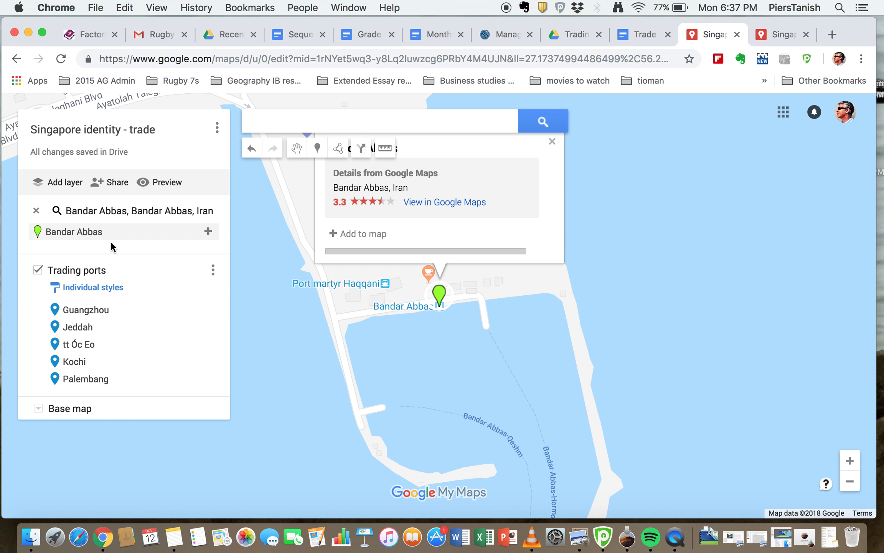
click(207, 235)
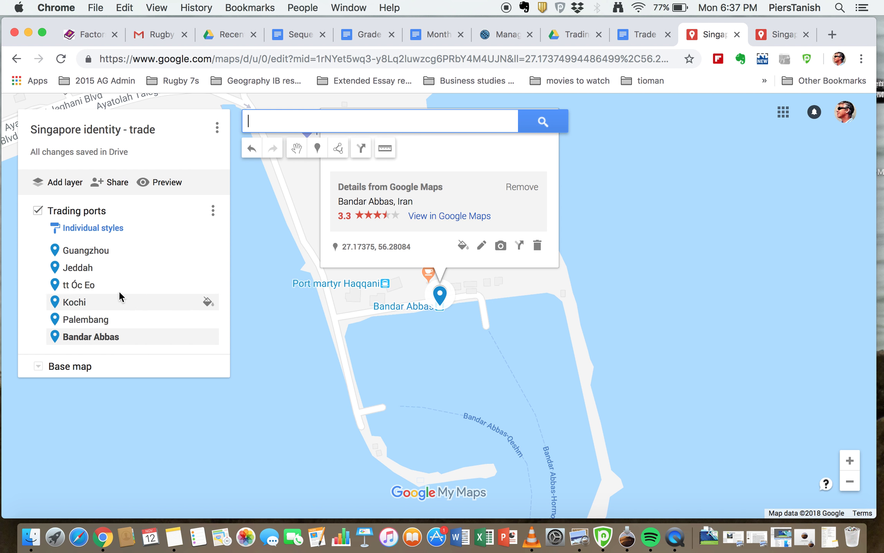
Zoom out to a world view, then in one level to frame all ports from Arabia to China
click(851, 482)
click(851, 483)
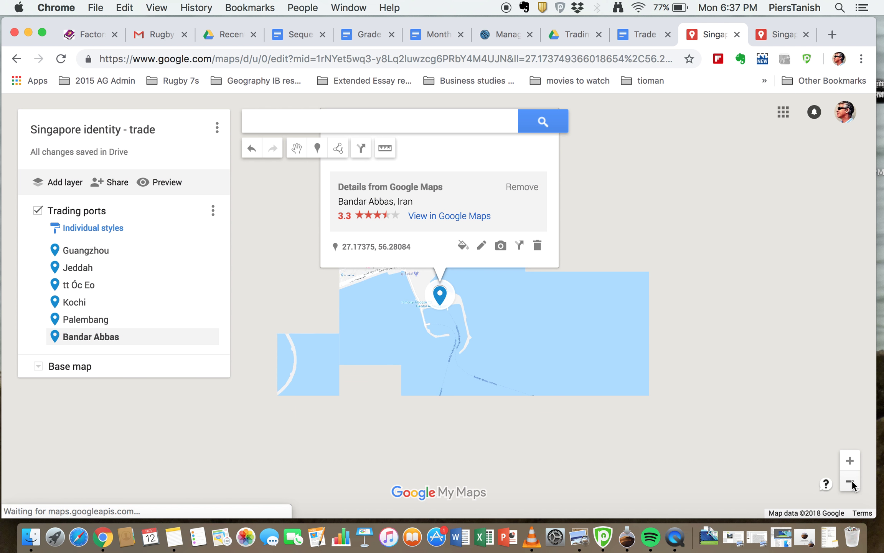
click(851, 483)
click(850, 483)
click(850, 483)
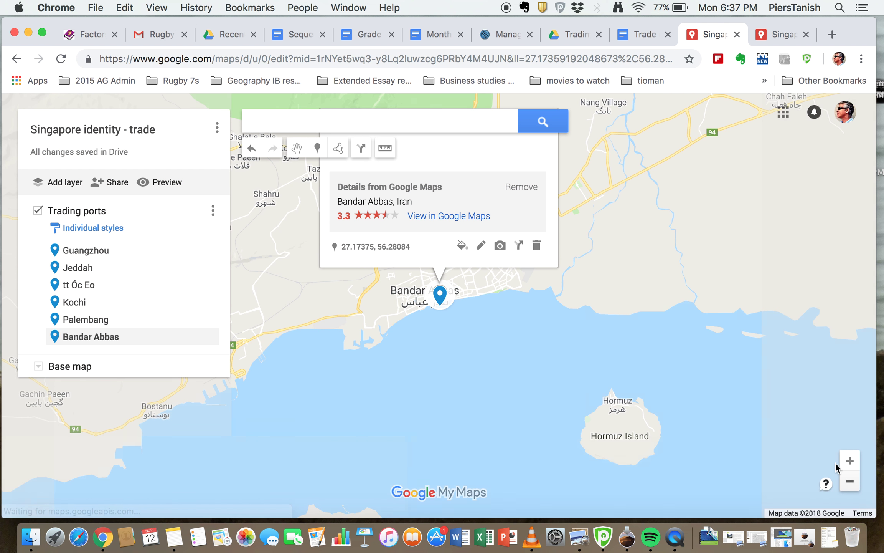
click(849, 482)
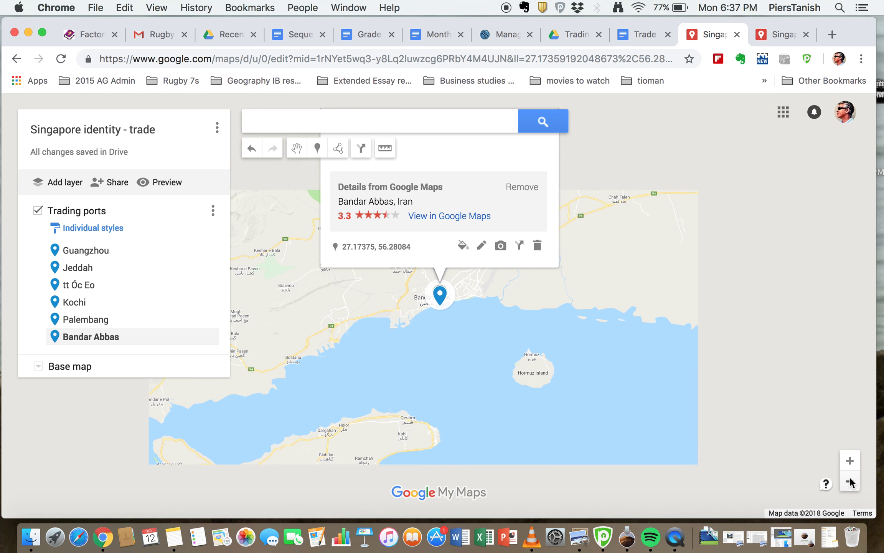
click(850, 481)
click(850, 481)
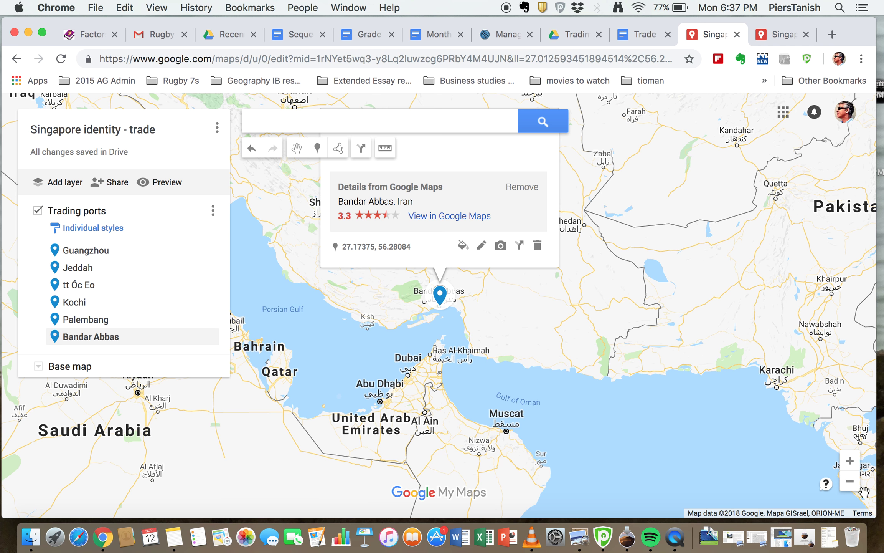
click(850, 482)
click(850, 482)
click(850, 481)
click(850, 482)
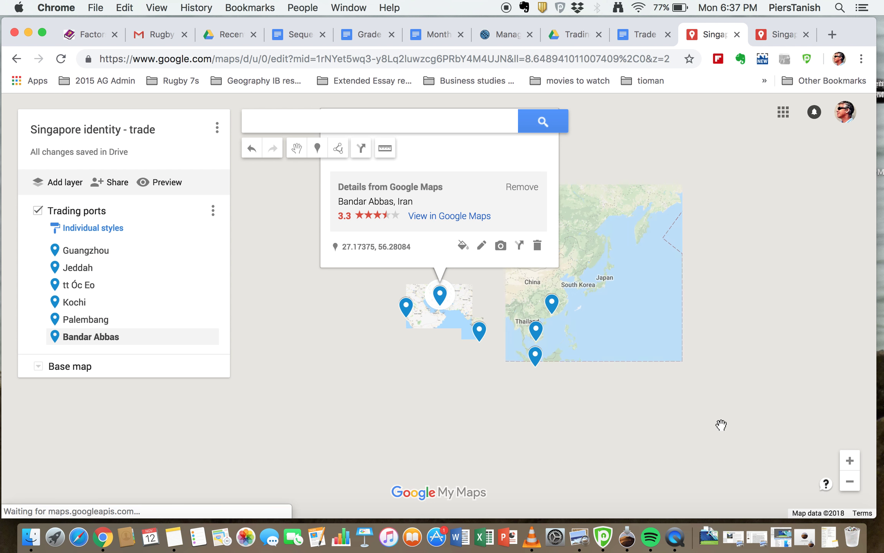
click(849, 461)
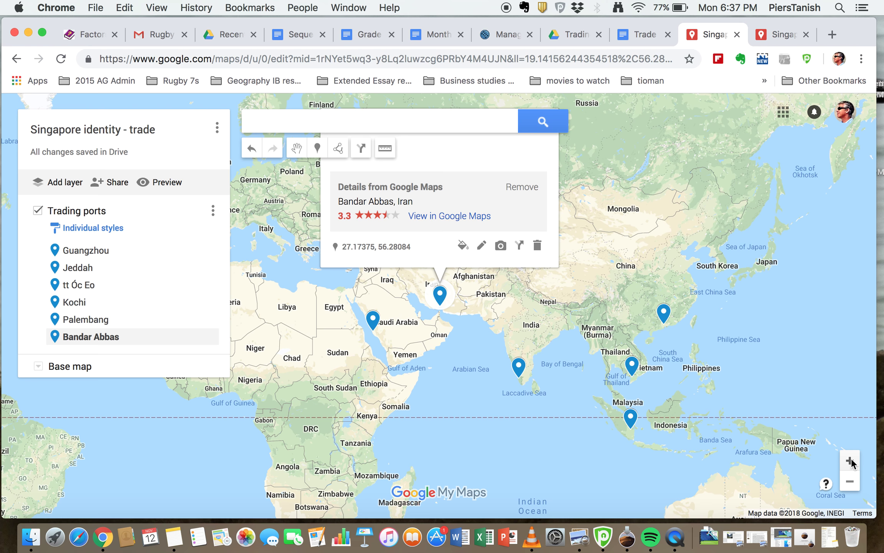
click(640, 36)
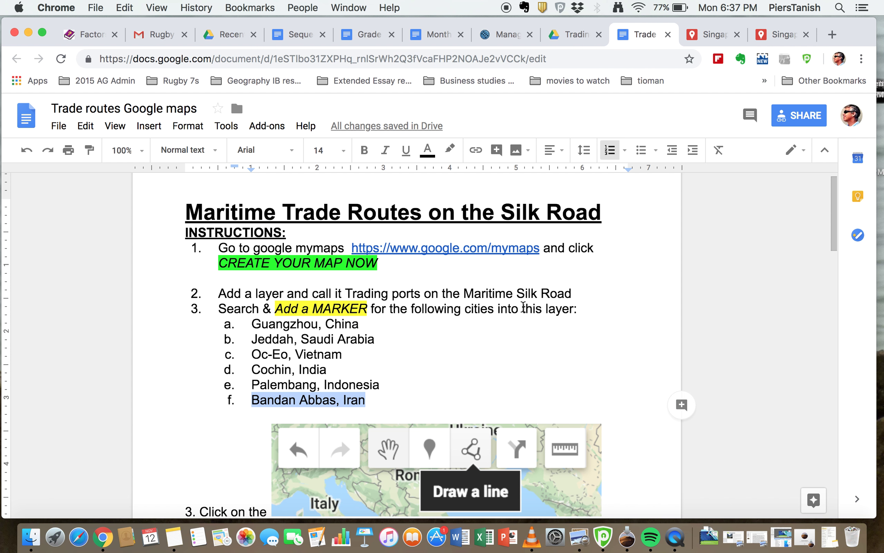
Scroll to the step-3 sea route list in the instructions, then return to the trade map
scroll(523, 307, down, 5)
scroll(582, 401, down, 2)
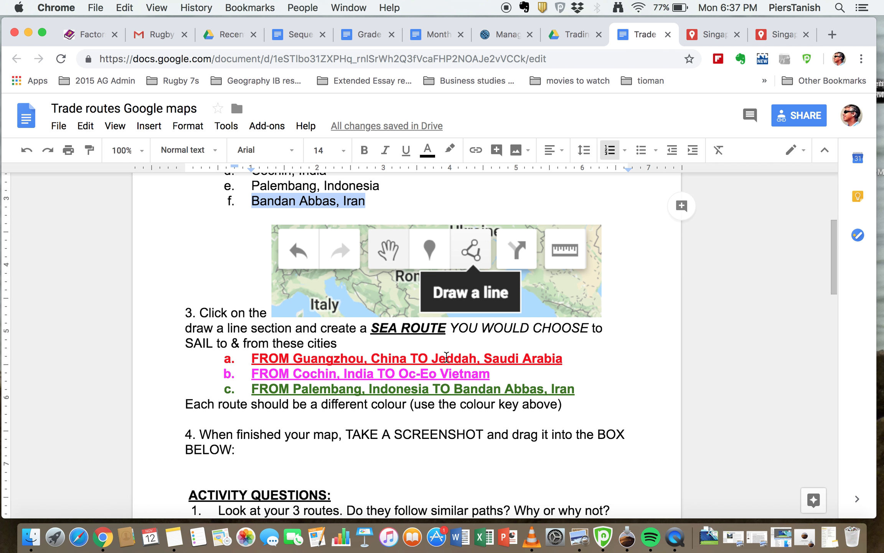
click(704, 37)
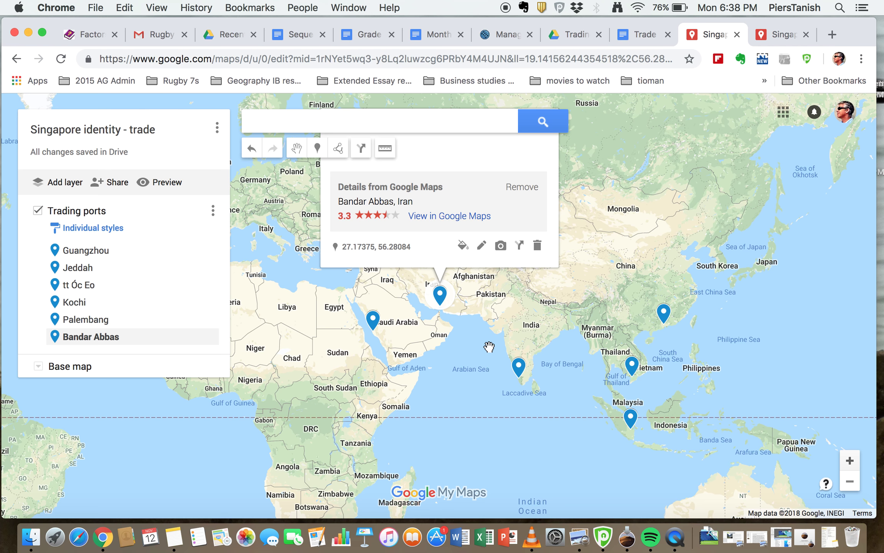
click(629, 40)
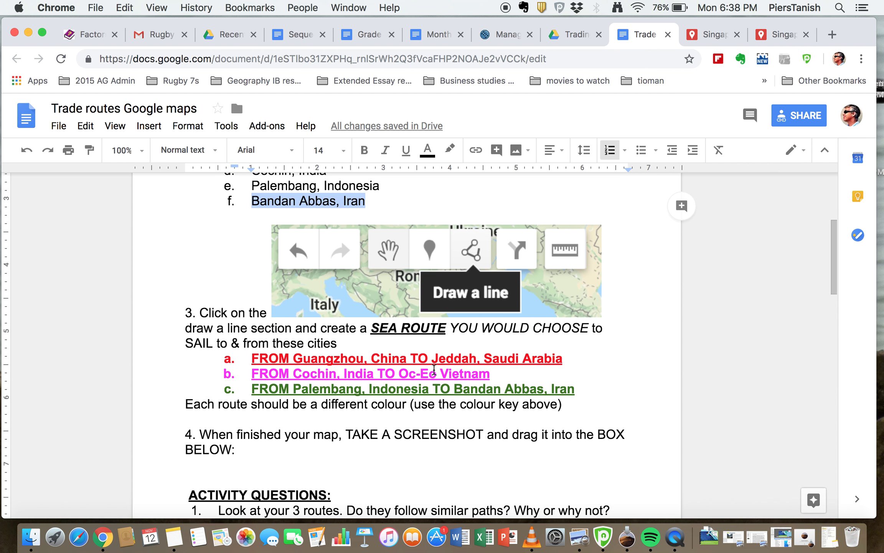
click(710, 35)
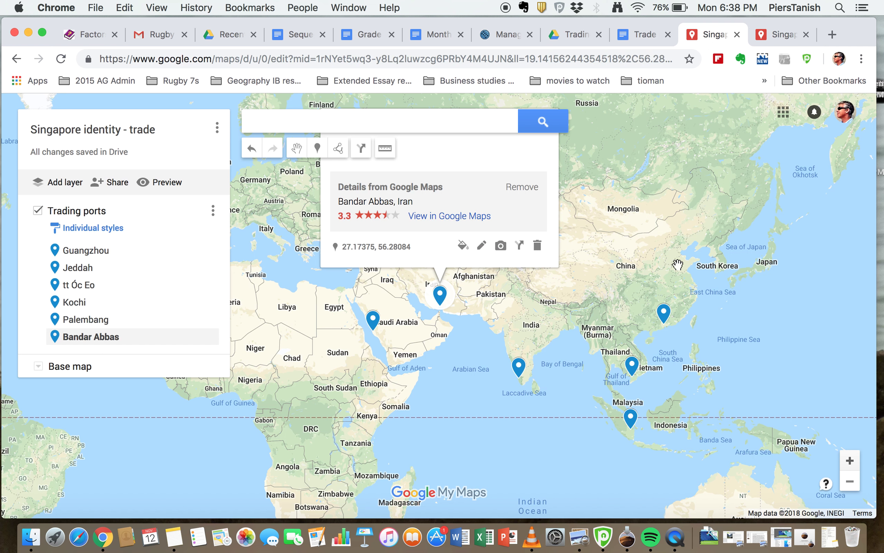
Close the Bandar Abbas card and bring South and East Asia into view
click(672, 346)
scroll(673, 344, up, 2)
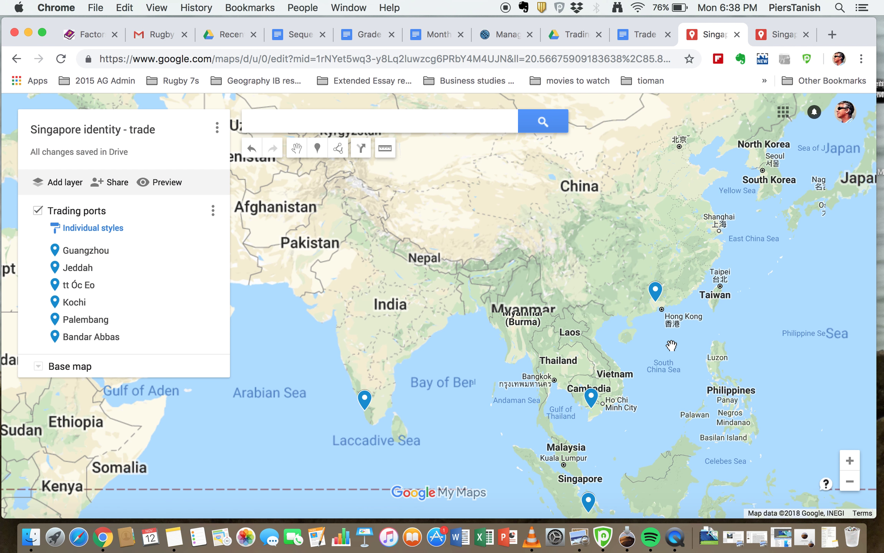
drag(683, 341, 717, 329)
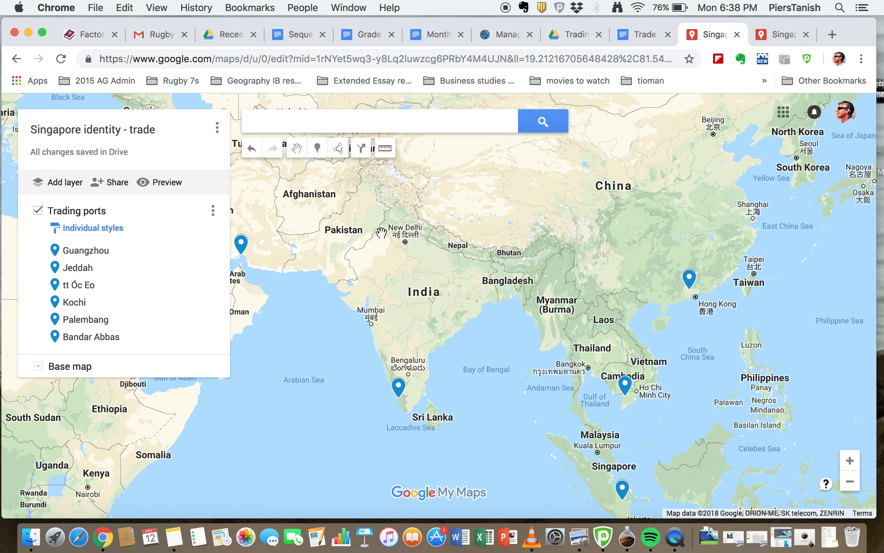
Draw Line 7 past Ho Chi Minh City, Kuala Lumpur and Singapore, ending at the Malacca Strait
click(341, 150)
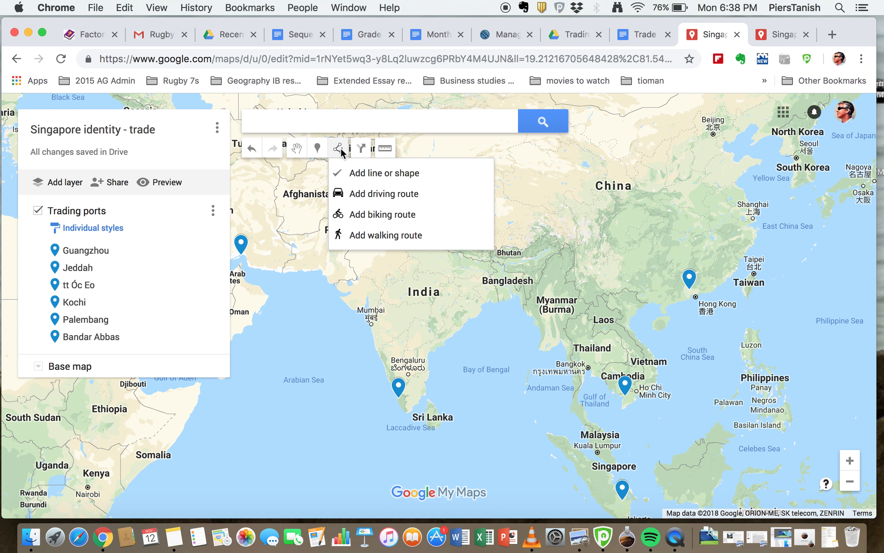
click(369, 174)
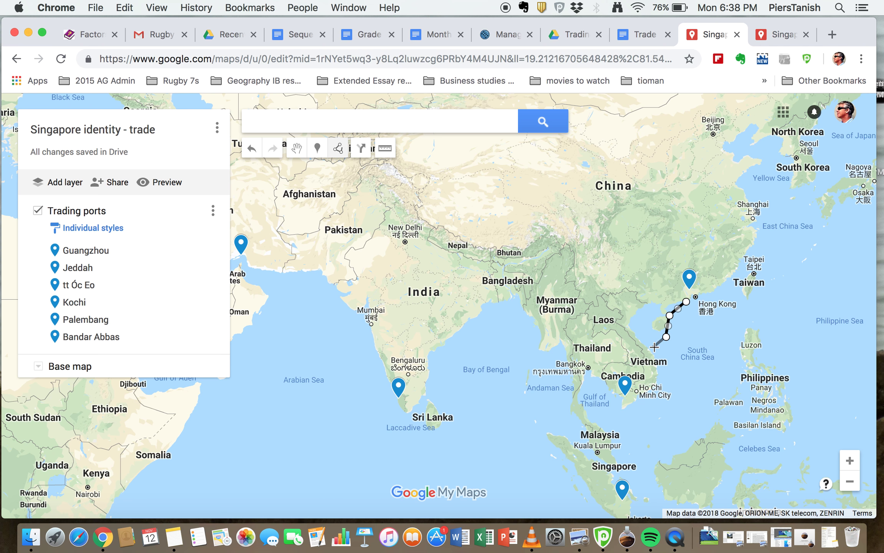
click(664, 372)
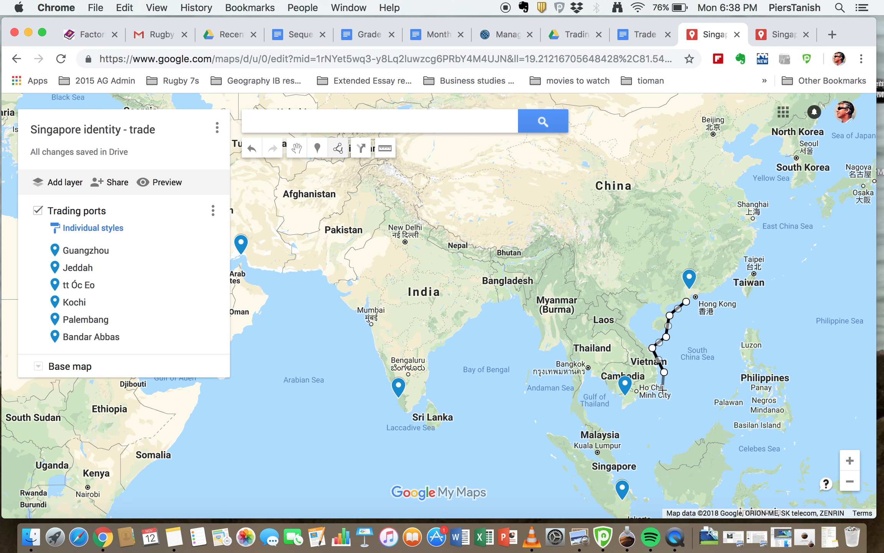
click(632, 414)
double_click(621, 450)
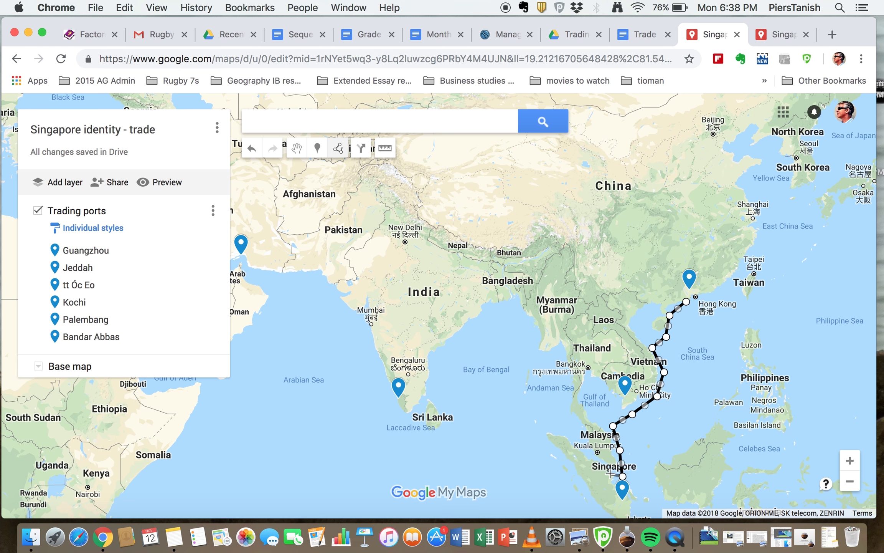
click(605, 470)
double_click(572, 423)
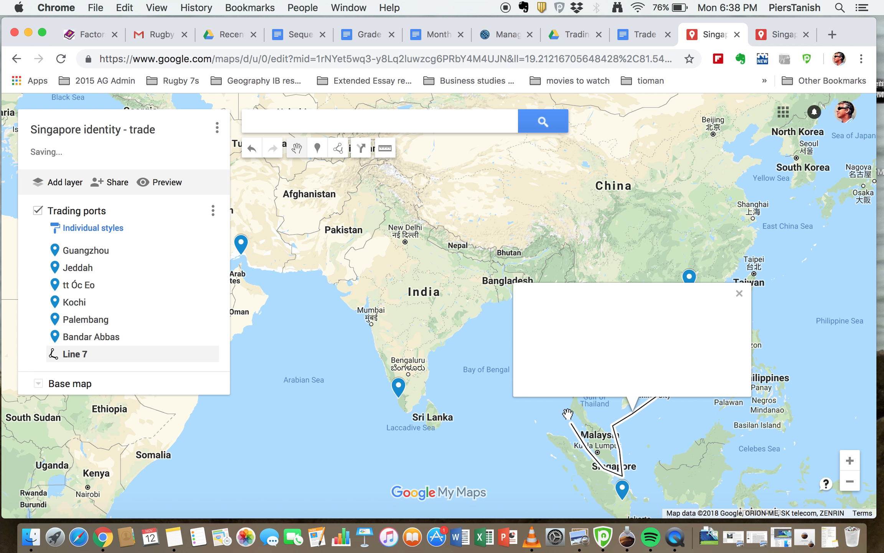
Keep Line 7's default name, cancelling the rename in its details card
click(602, 379)
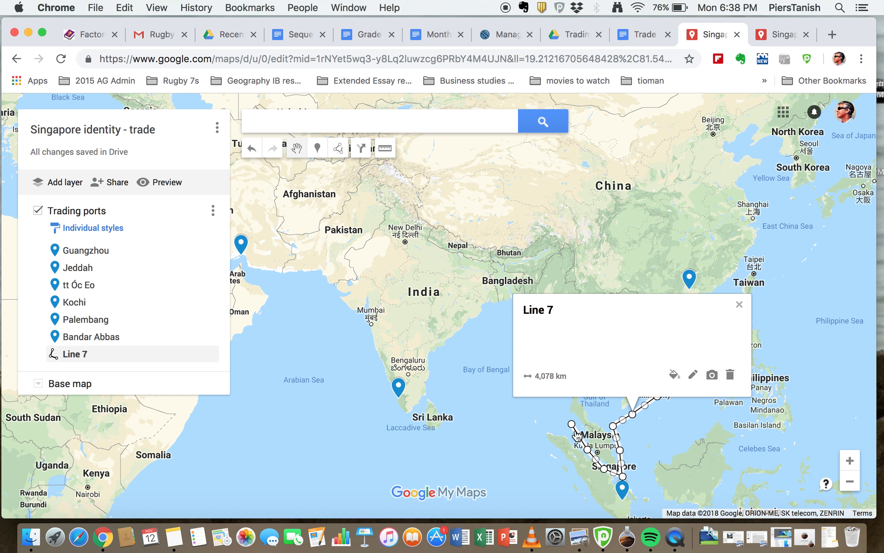
click(740, 306)
click(572, 425)
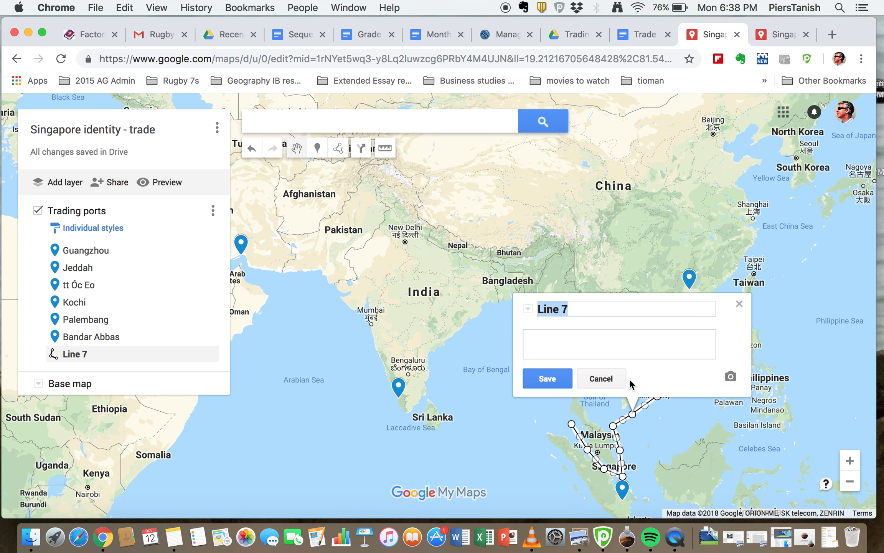
click(632, 384)
click(593, 380)
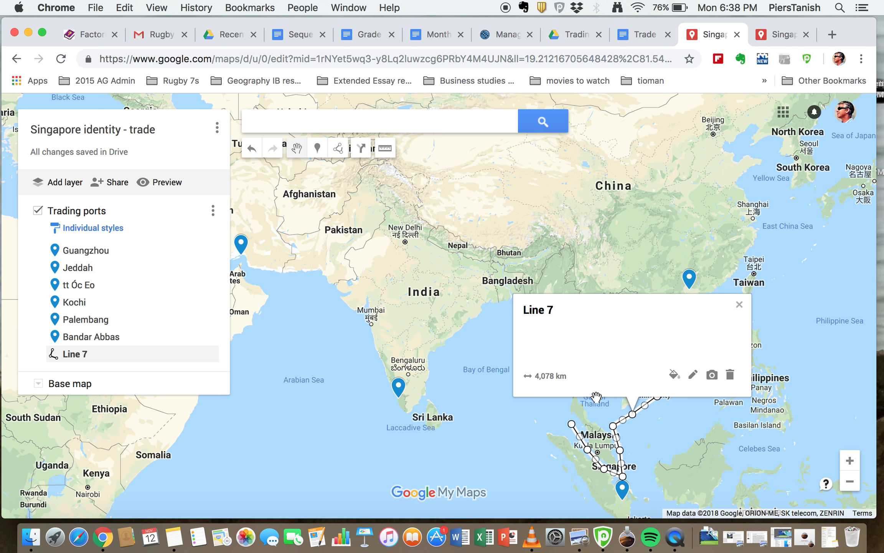
click(740, 305)
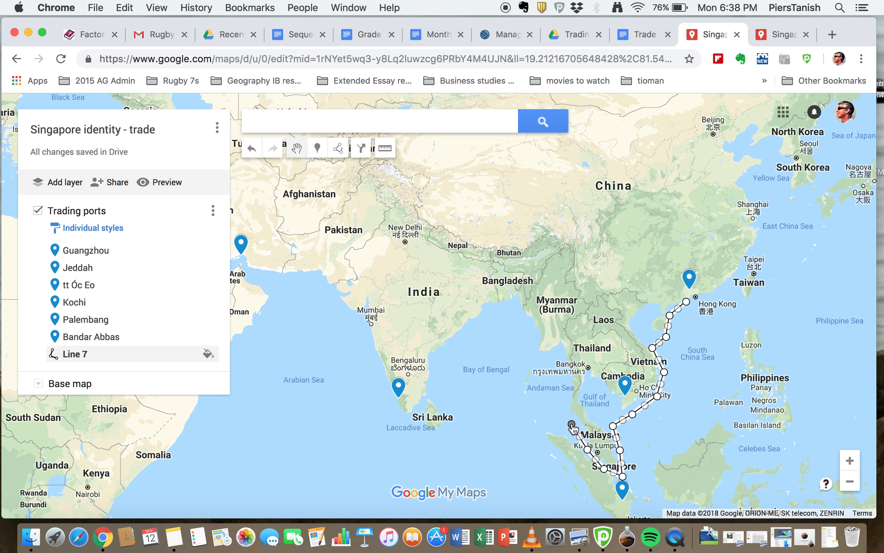
Drag Line 7's end point into the Andaman Sea, then delete the line
drag(572, 424, 563, 397)
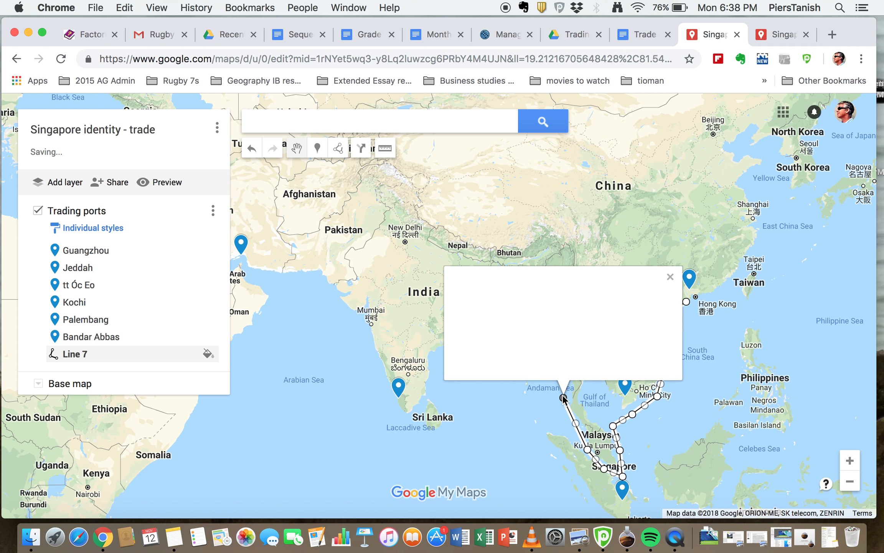
click(559, 383)
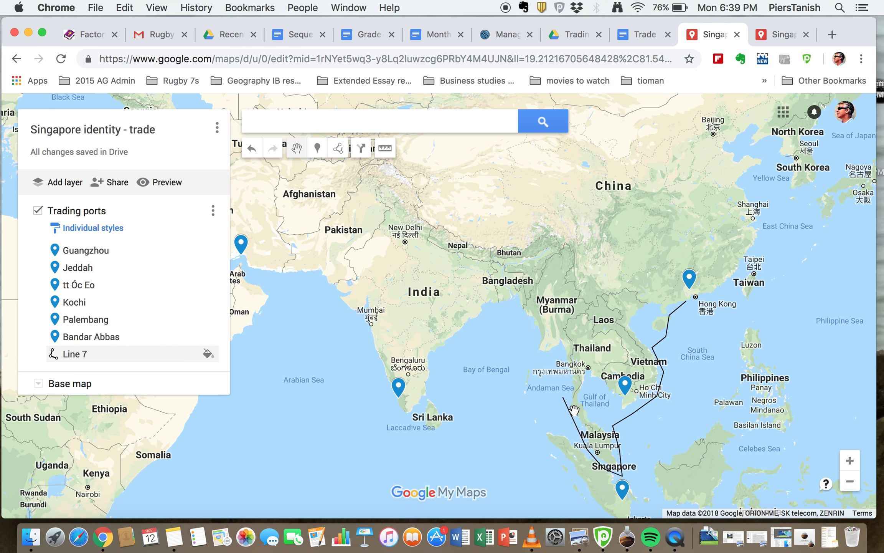
click(656, 394)
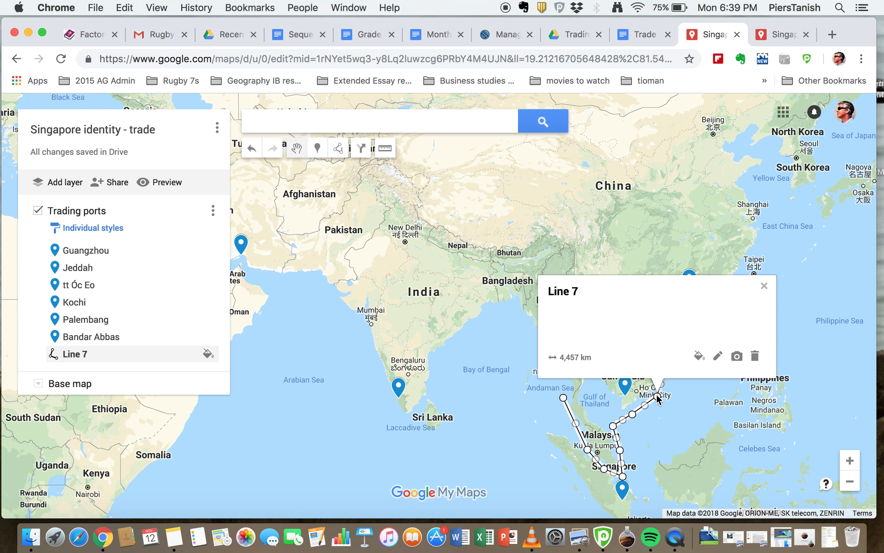
click(755, 356)
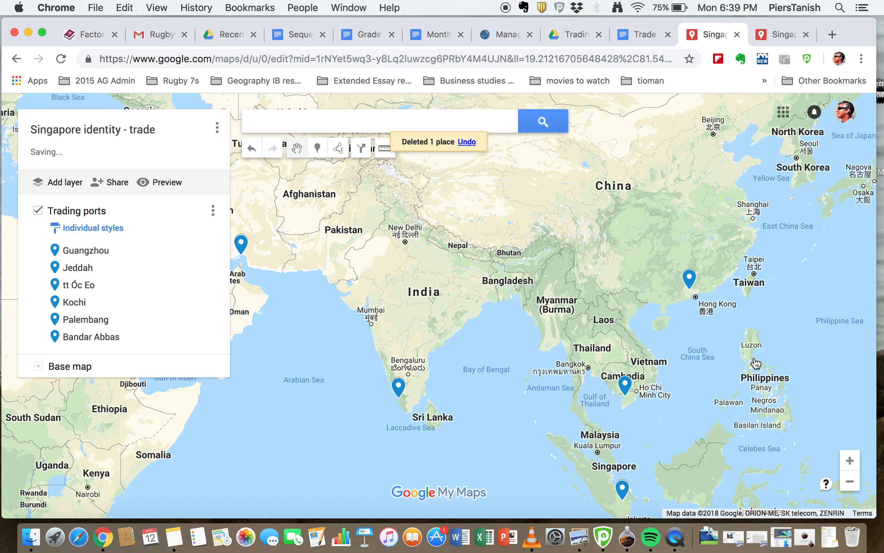
Start a new line near Hong Kong and trace it down the Vietnam coast to Singapore
click(344, 151)
click(368, 171)
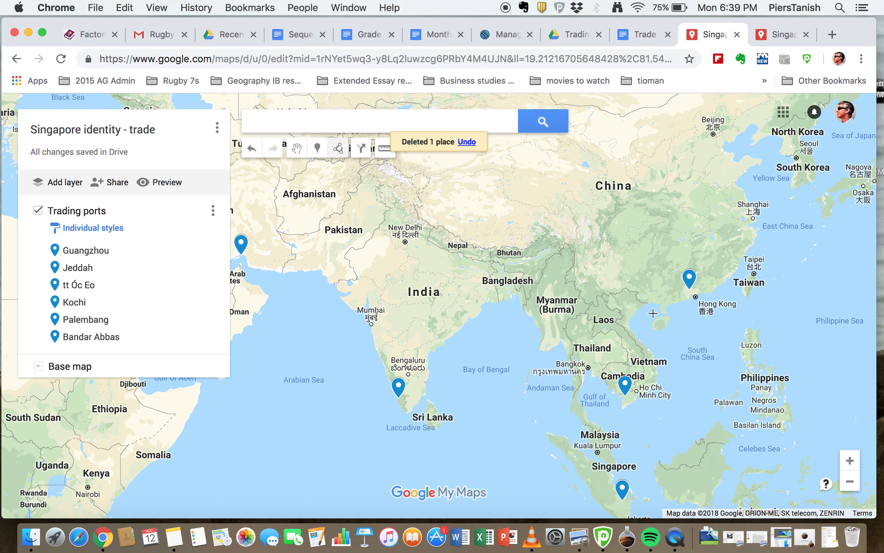
click(692, 304)
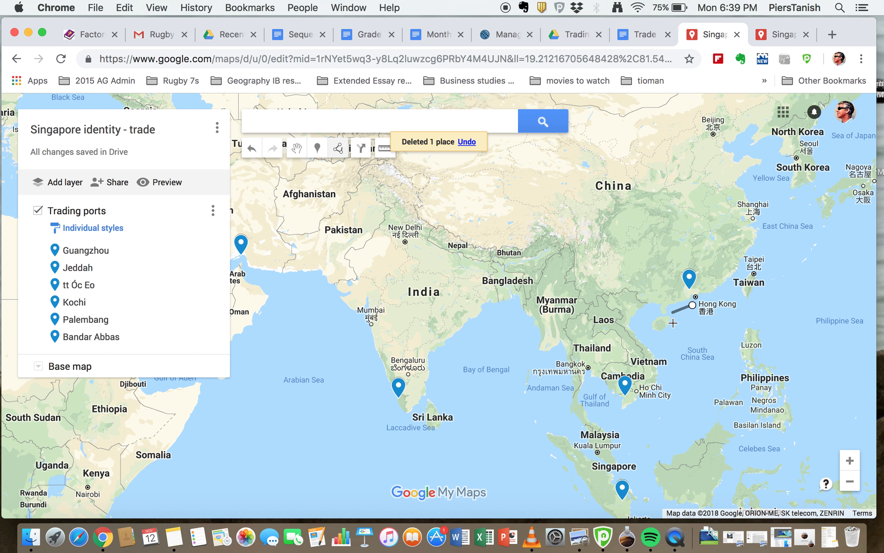
click(656, 349)
click(657, 409)
click(615, 418)
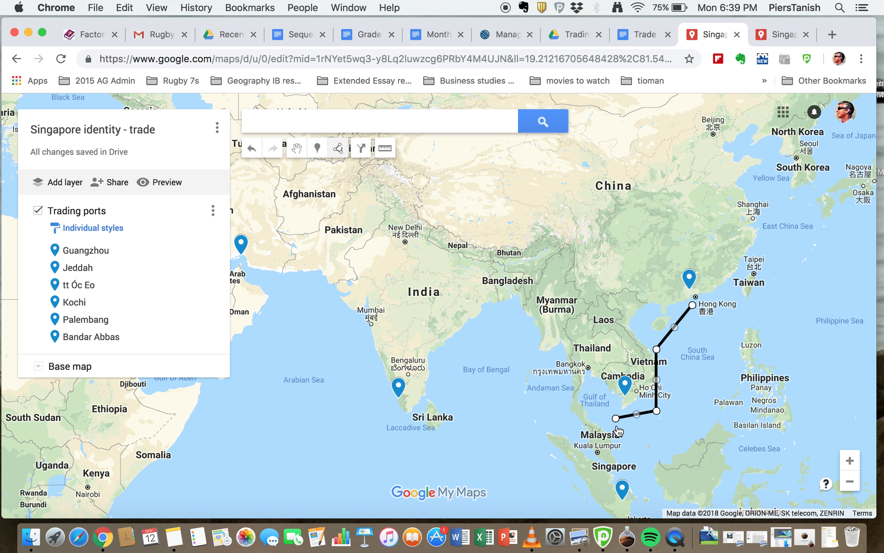
click(627, 468)
Continue the line across the Bay of Bengal, around Sri Lanka, past Mumbai and the Horn of Africa into the Gulf of Aden
click(572, 423)
click(560, 362)
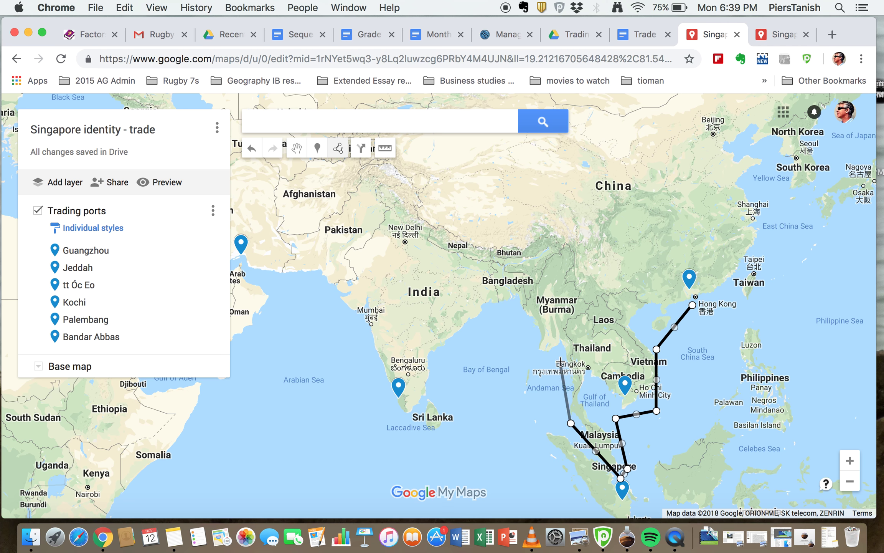
click(533, 350)
click(508, 309)
click(444, 355)
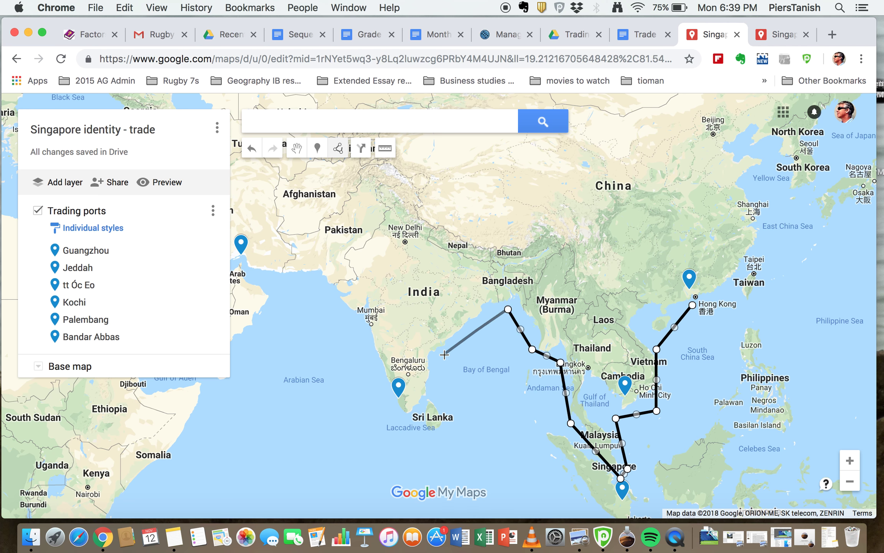
click(437, 404)
click(411, 418)
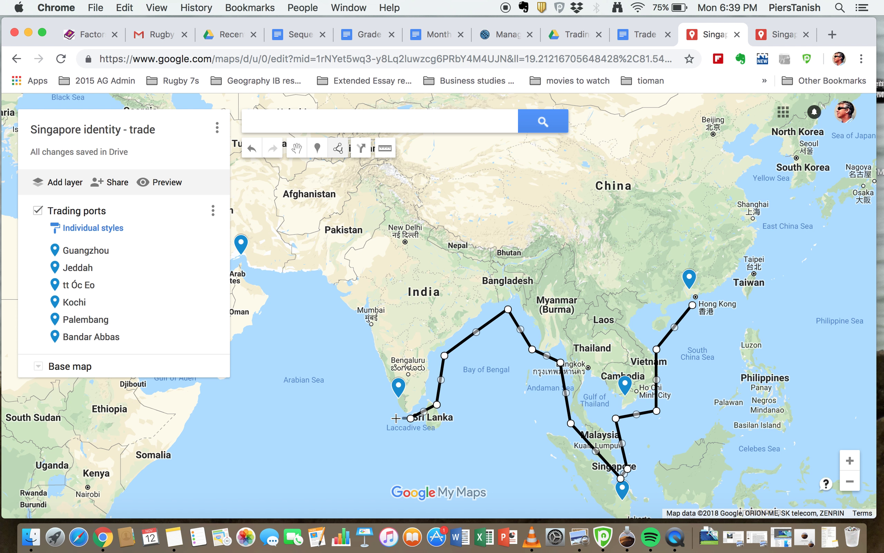
click(392, 396)
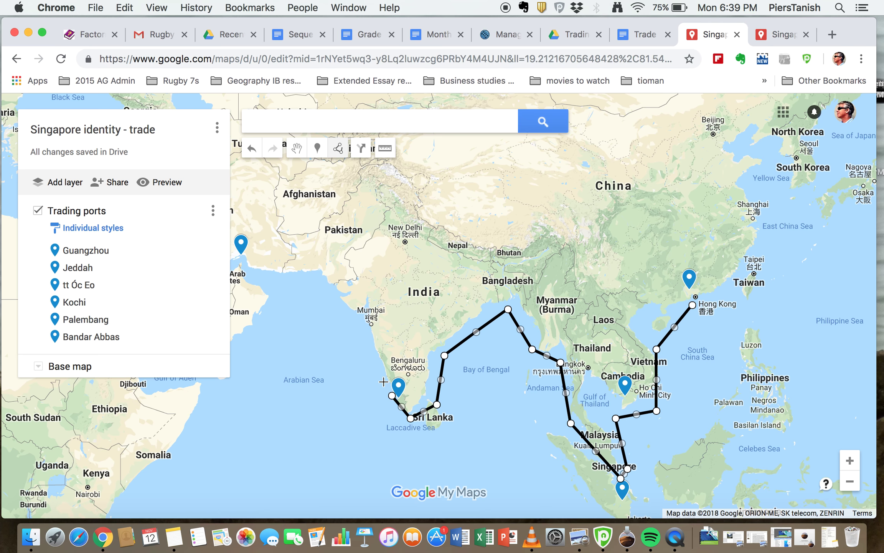
click(353, 323)
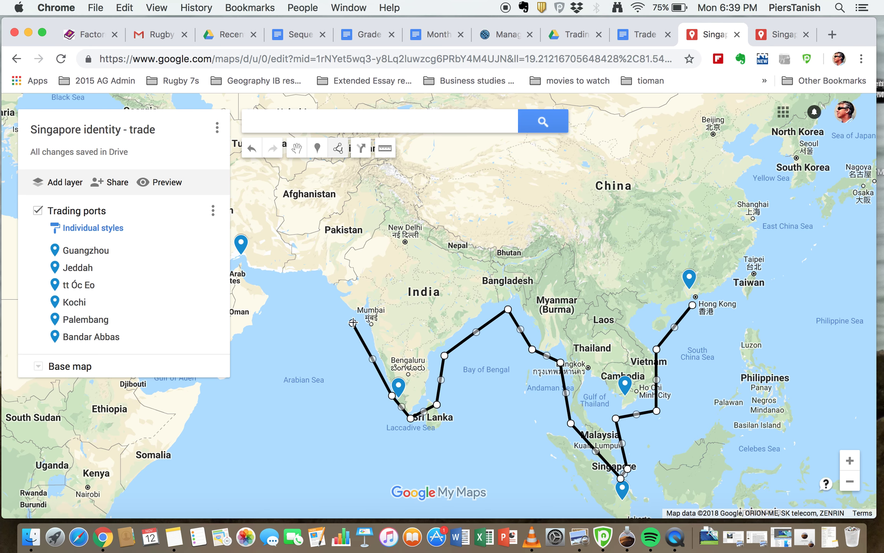
click(259, 341)
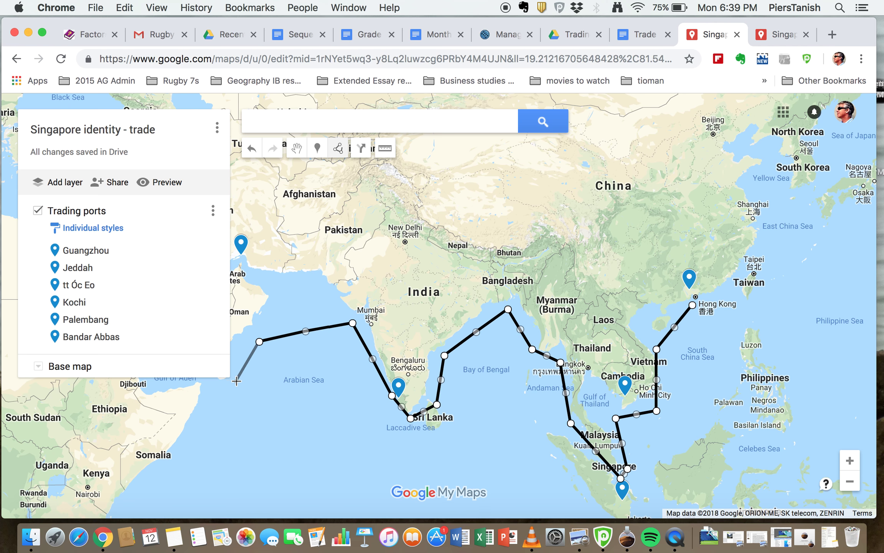
click(223, 385)
click(171, 381)
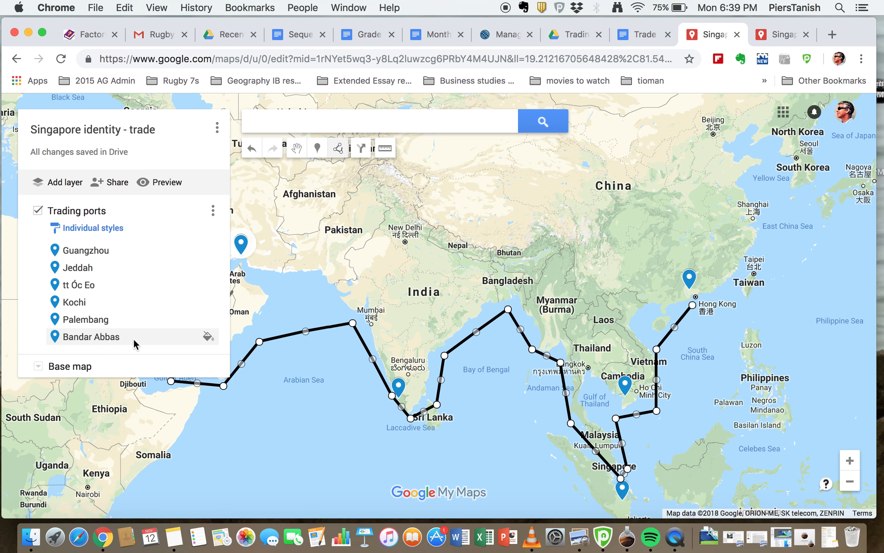
Finish the route line and save its name as 'Guanzhou to jeddah'
click(171, 382)
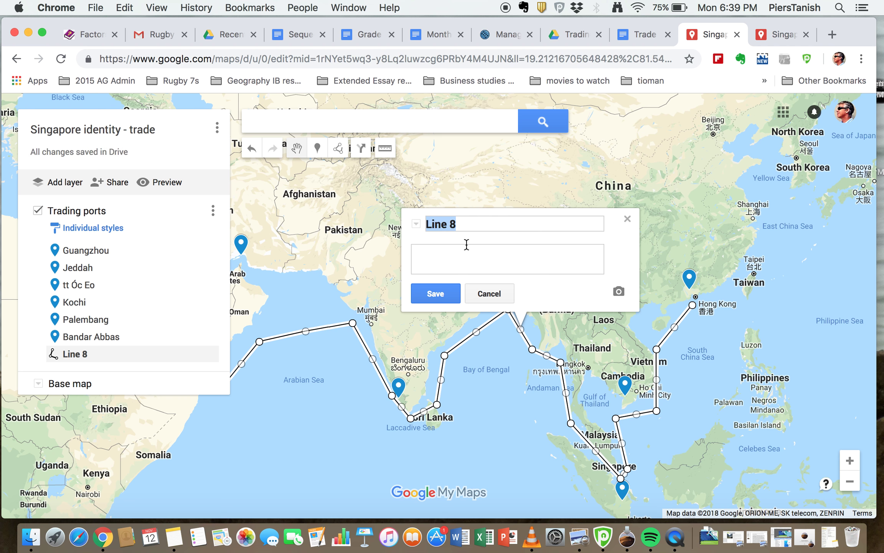
text(Guanzhou to)
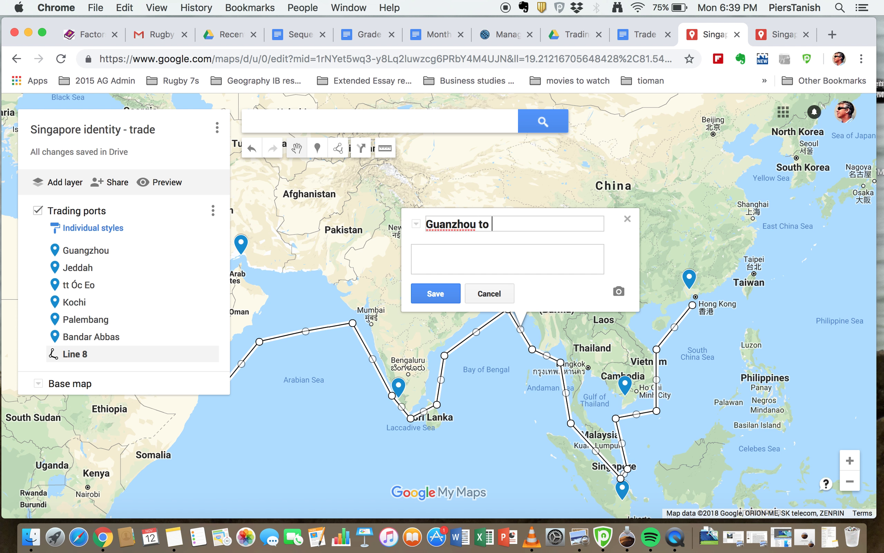
text( jeddah)
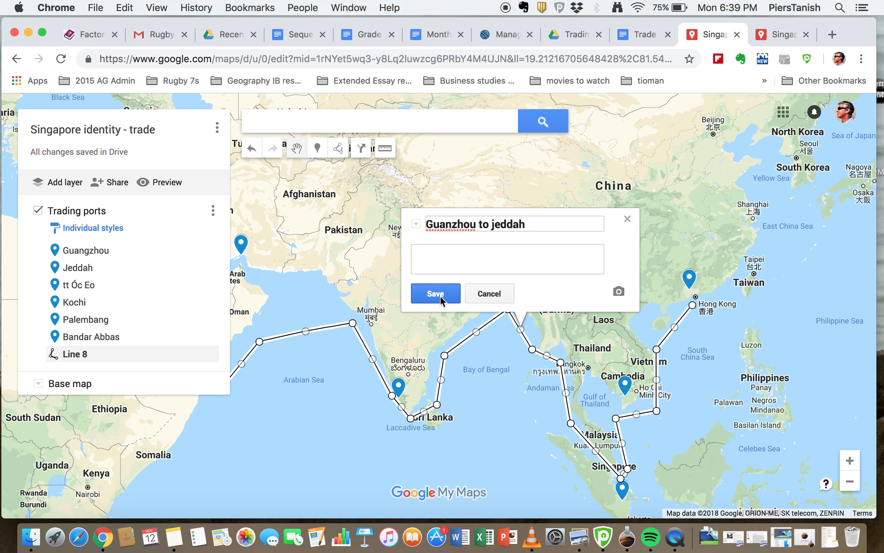
click(440, 299)
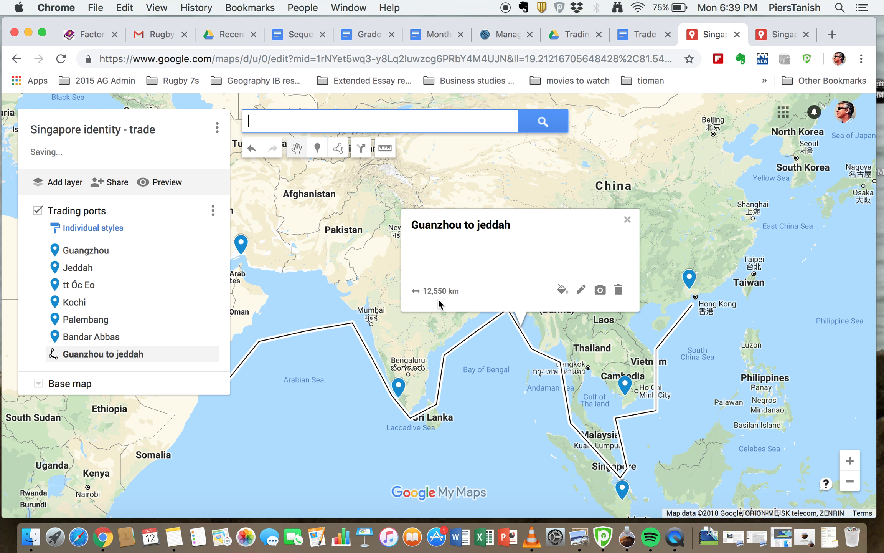
Style the route dark red with a much thicker line, then bring Arabia and Yemen into view
click(562, 289)
click(602, 297)
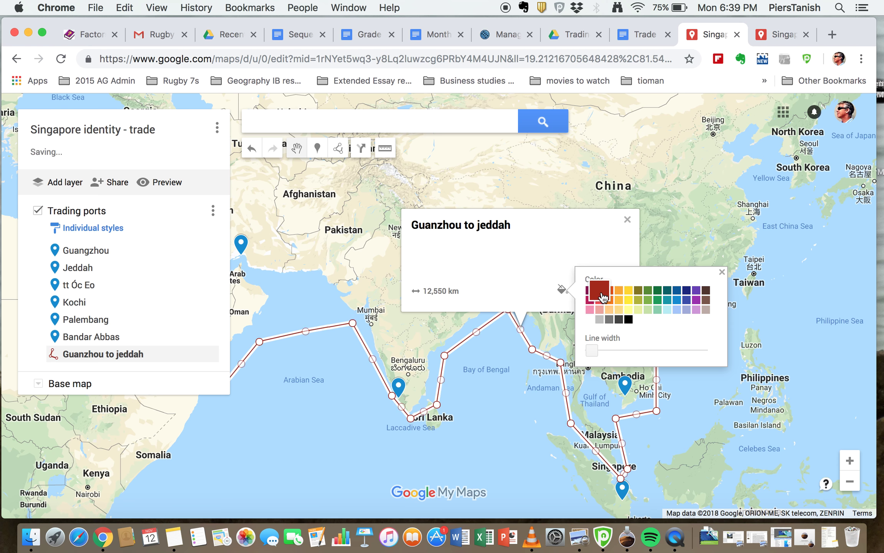
click(619, 351)
click(679, 392)
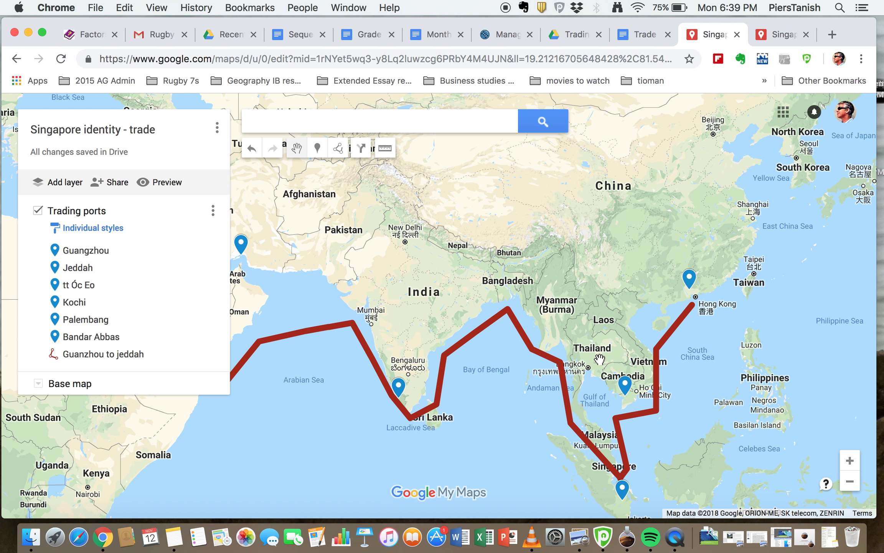
drag(546, 229, 676, 204)
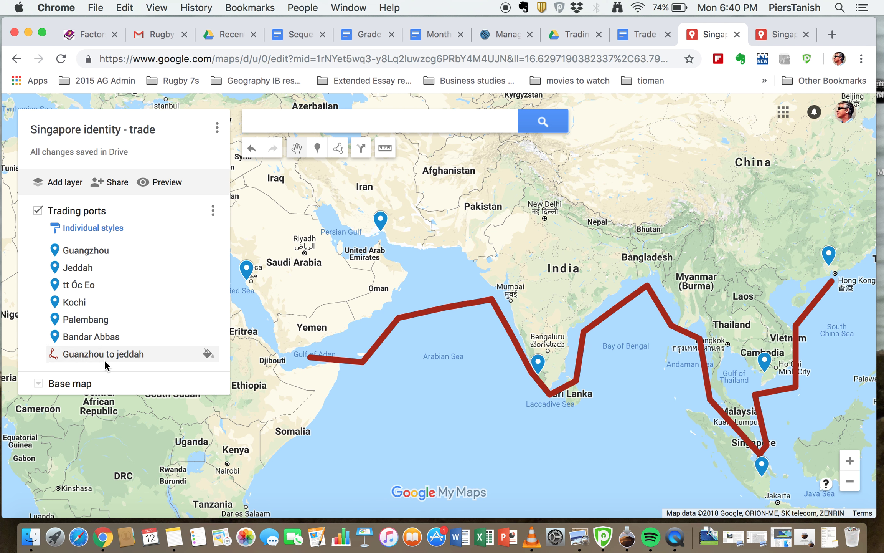
Add a new layer named 'Sea routes' and drag the Guanzhou to jeddah route into it
click(58, 186)
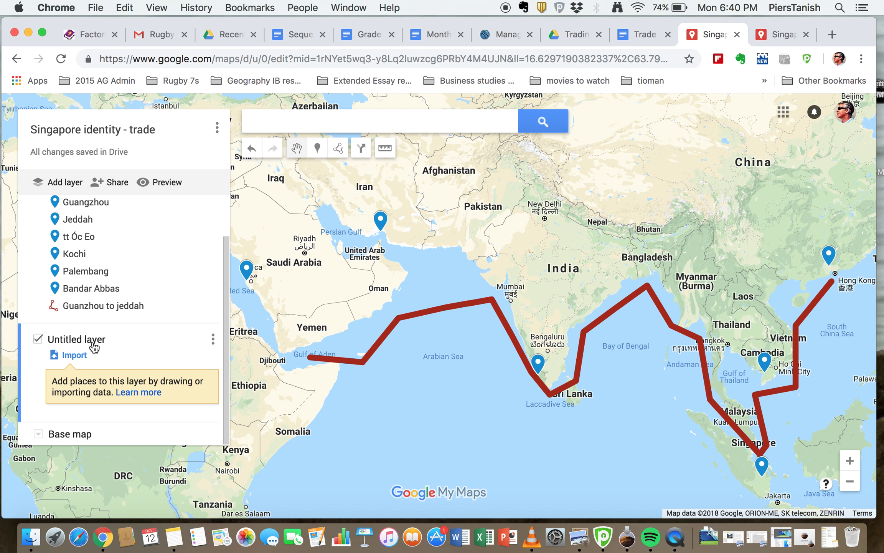
click(92, 343)
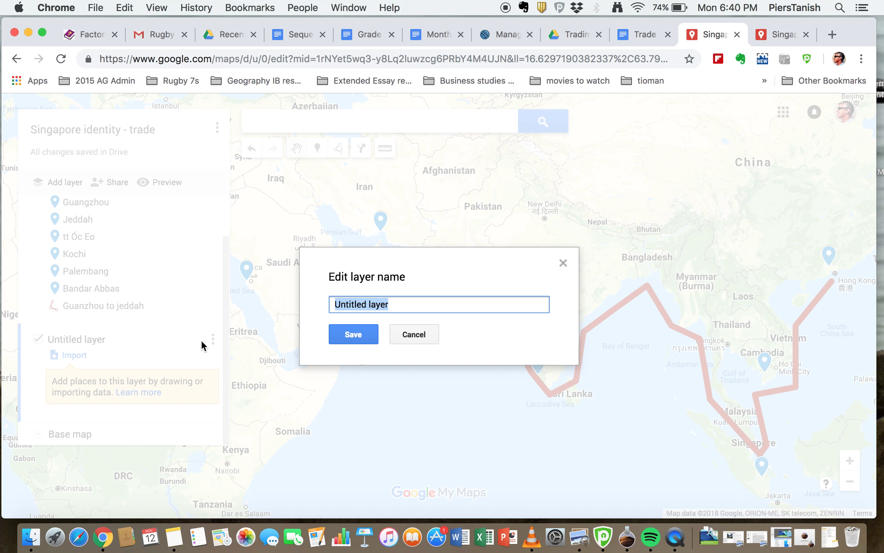
text(Sea routes)
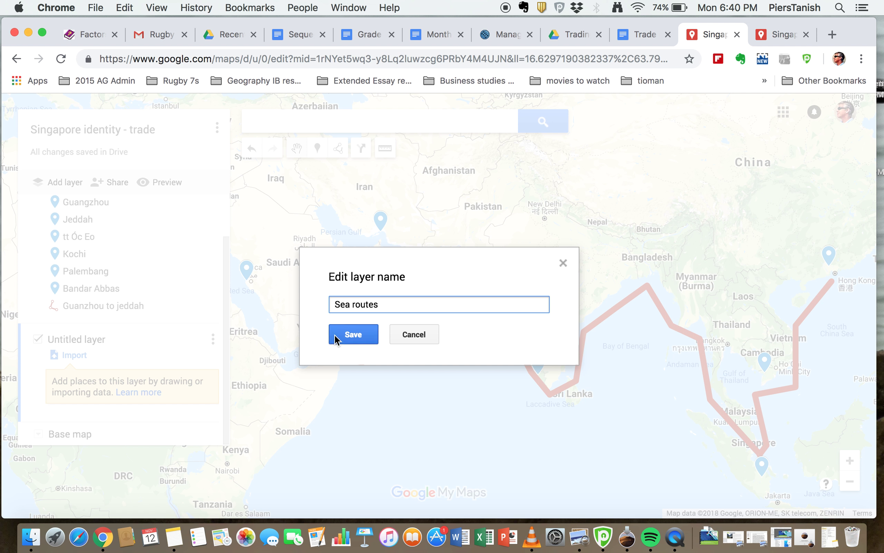
click(337, 335)
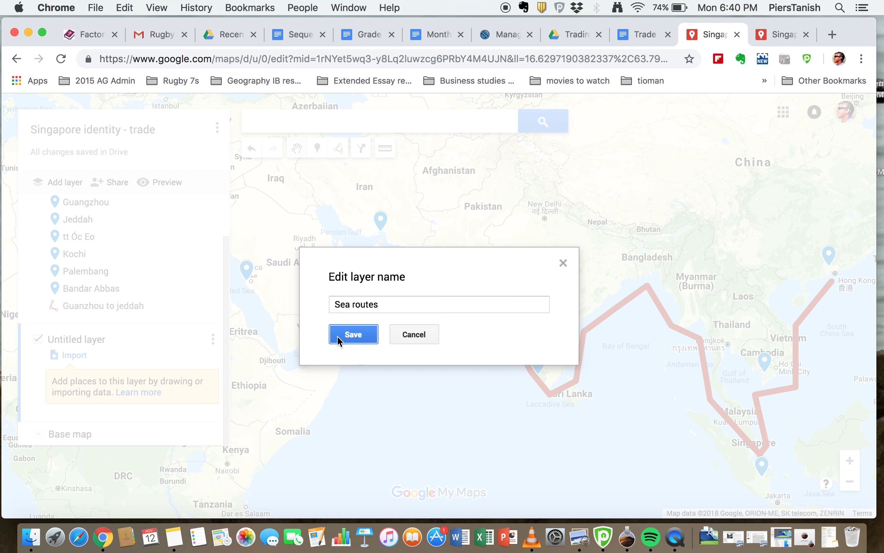
click(83, 304)
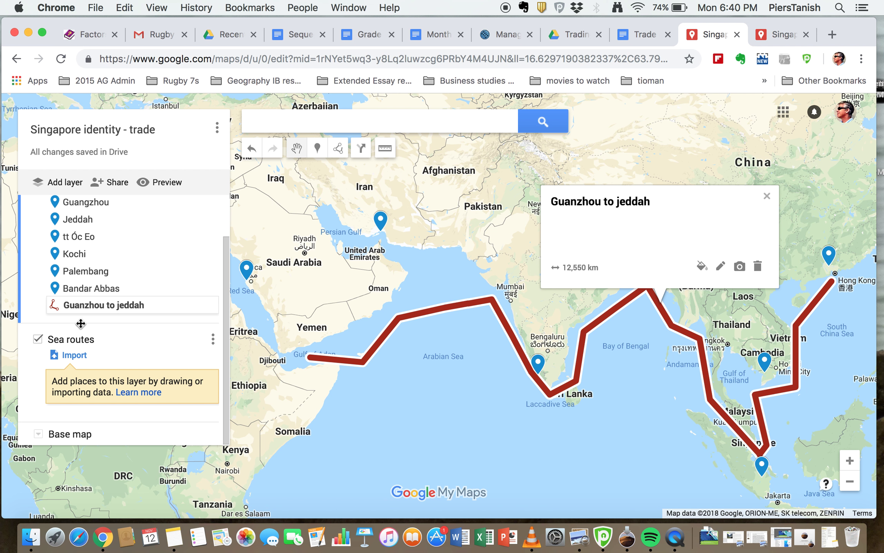
drag(77, 305, 81, 362)
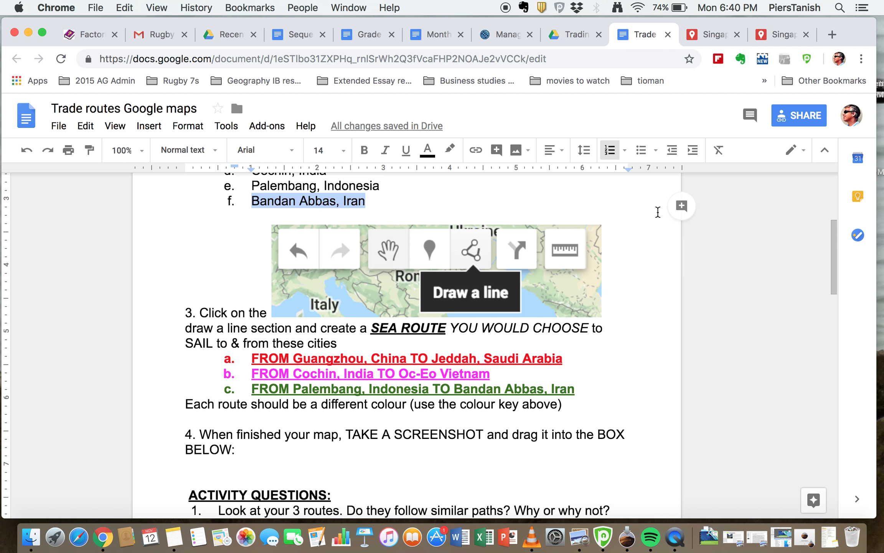
Return to the trade map, close the route's card, and centre the whole route in view
click(715, 36)
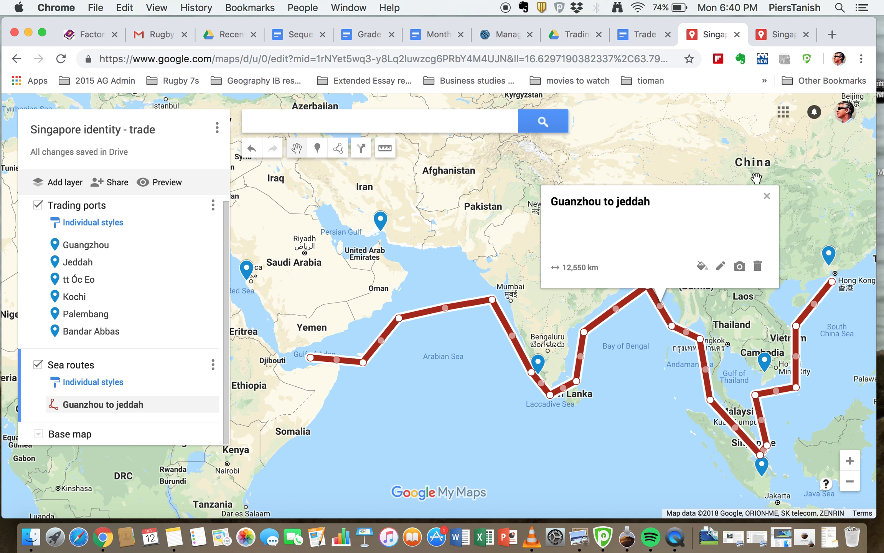
click(767, 196)
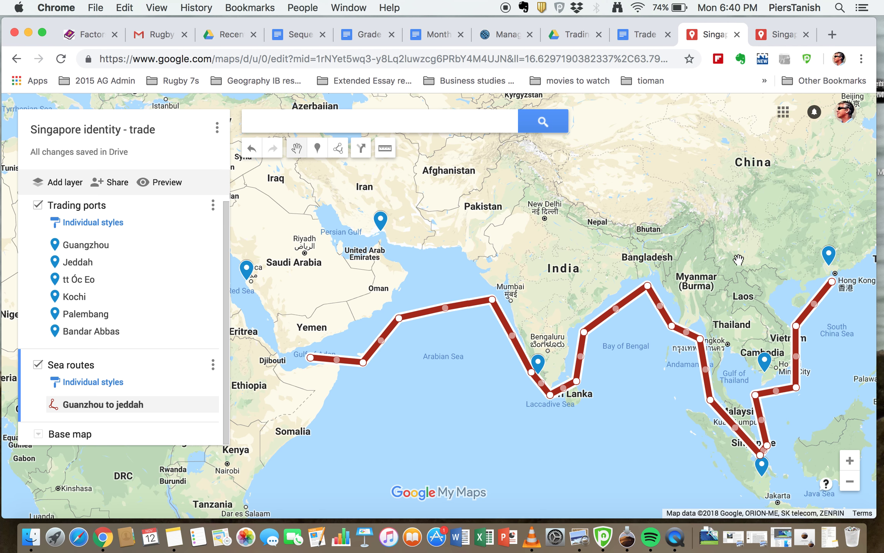
click(851, 476)
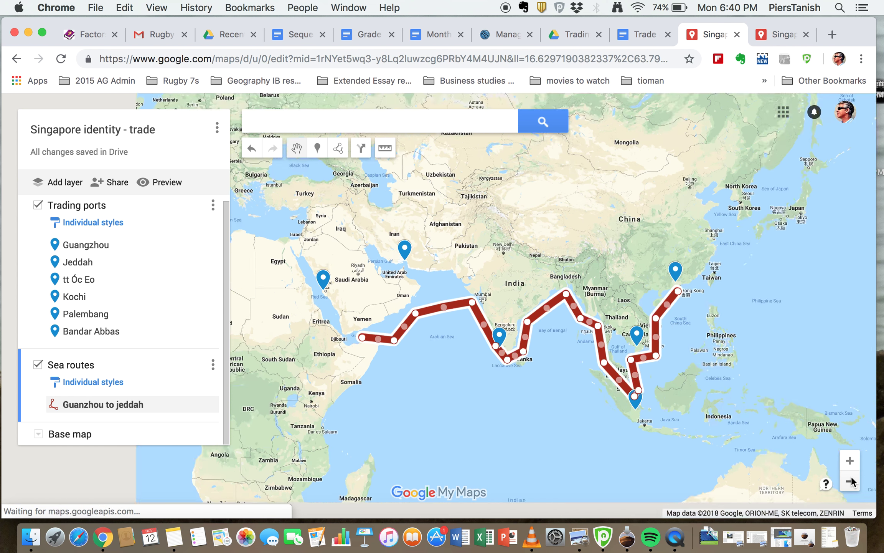
click(854, 457)
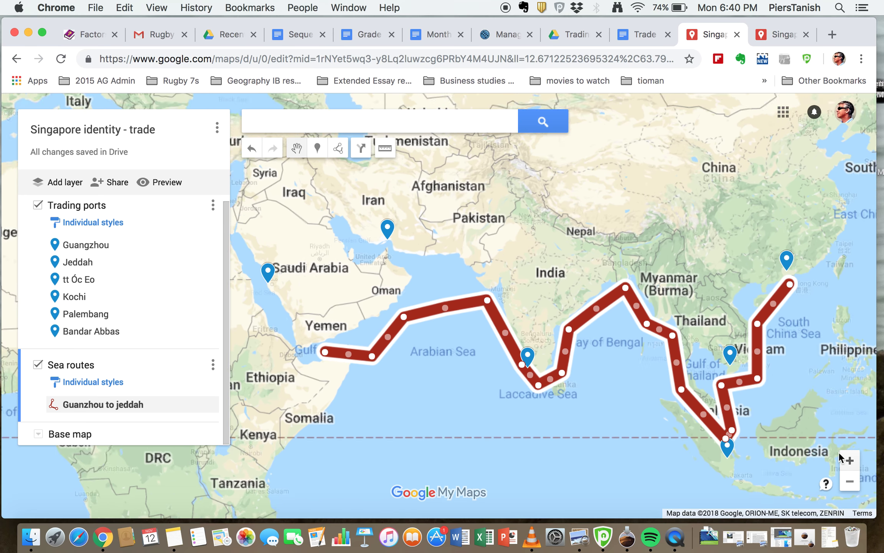
mouse_move(663, 418)
mouse_down()
mouse_move(703, 420)
mouse_move(676, 424)
mouse_up()
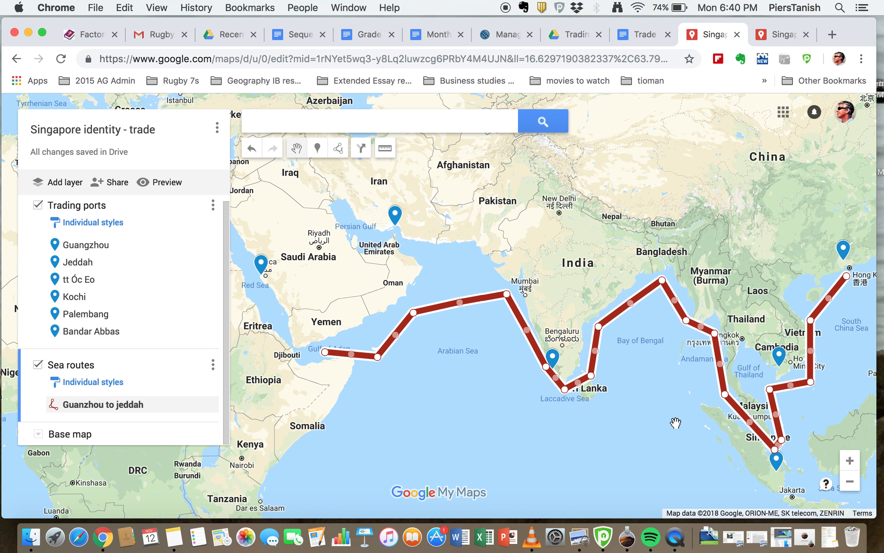
Switch back to the Trade routes assignment document and scroll through it
click(643, 35)
scroll(418, 398, down, 6)
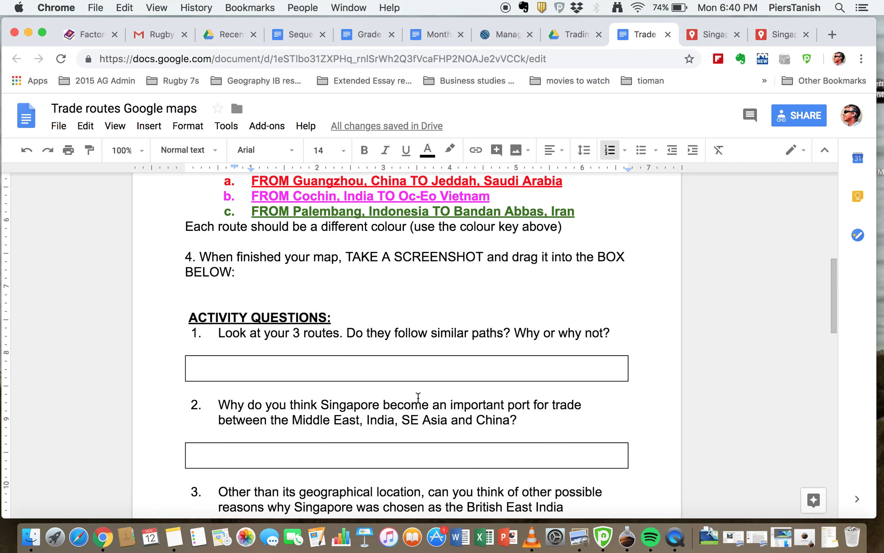
scroll(418, 398, up, 3)
scroll(418, 397, up, 5)
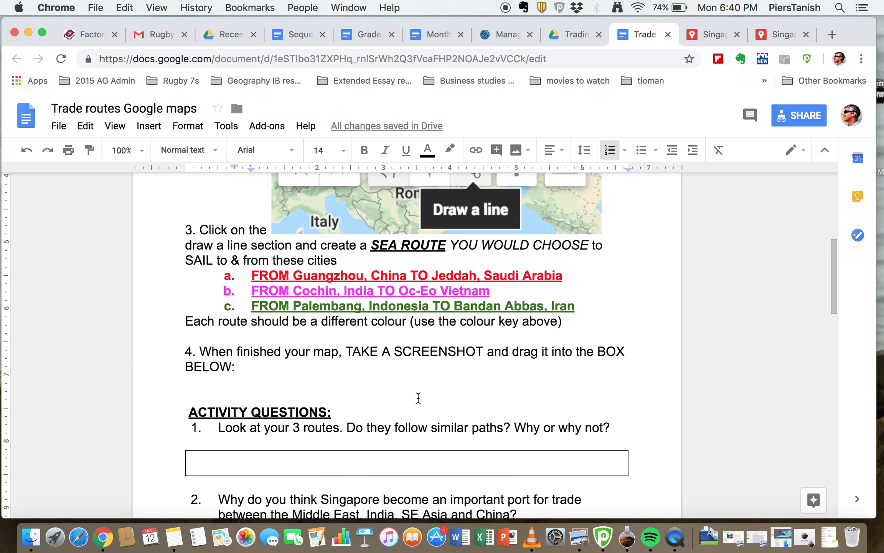